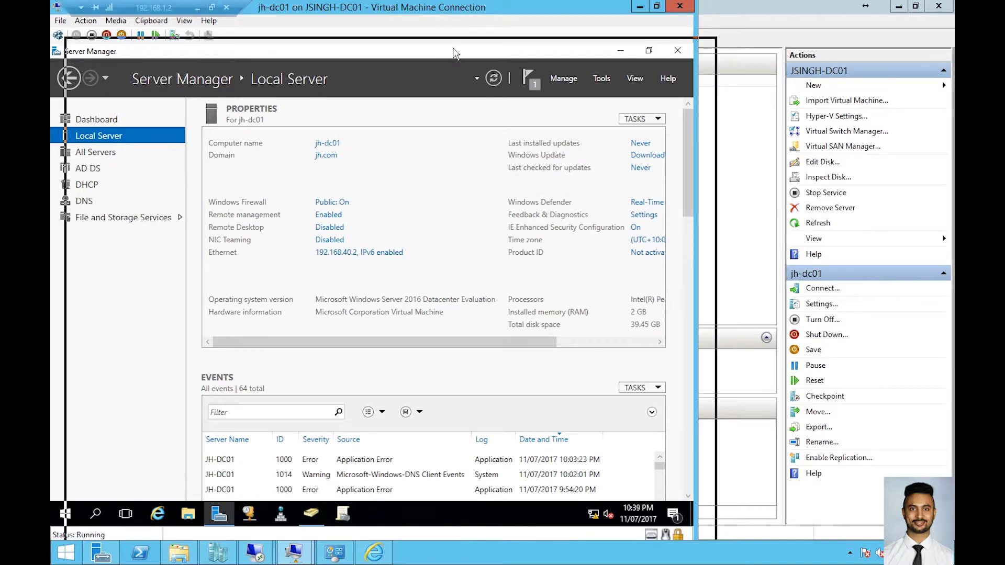
- Move the jh-dc01 Virtual Machine Connection window out of the way
{"action": "left_click_drag", "start_coordinate": [434, 8], "coordinate": [454, 49]}
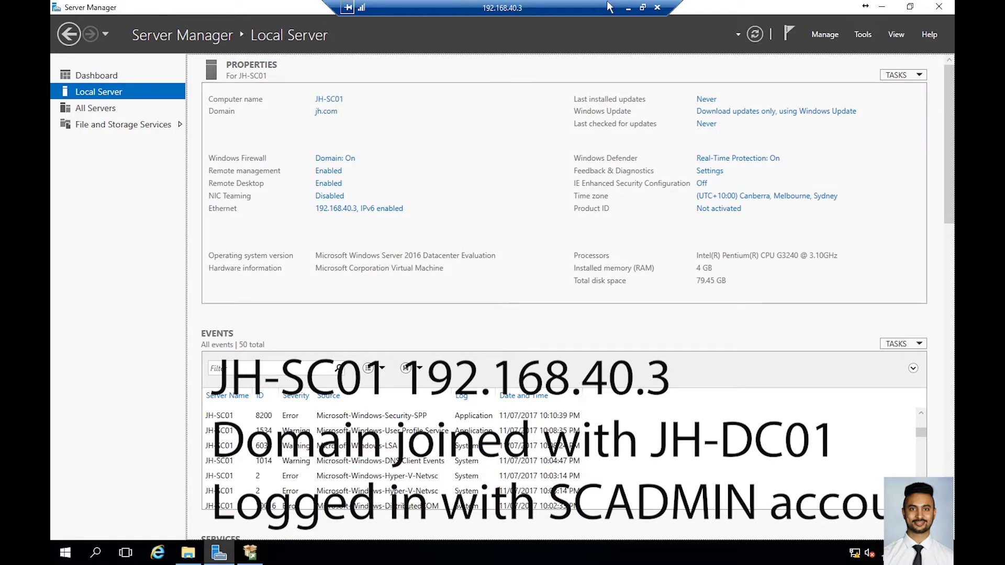
- Go back to the jh-dc01 console and maximize its Virtual Machine Connection window
{"action": "left_click", "coordinate": [628, 7]}
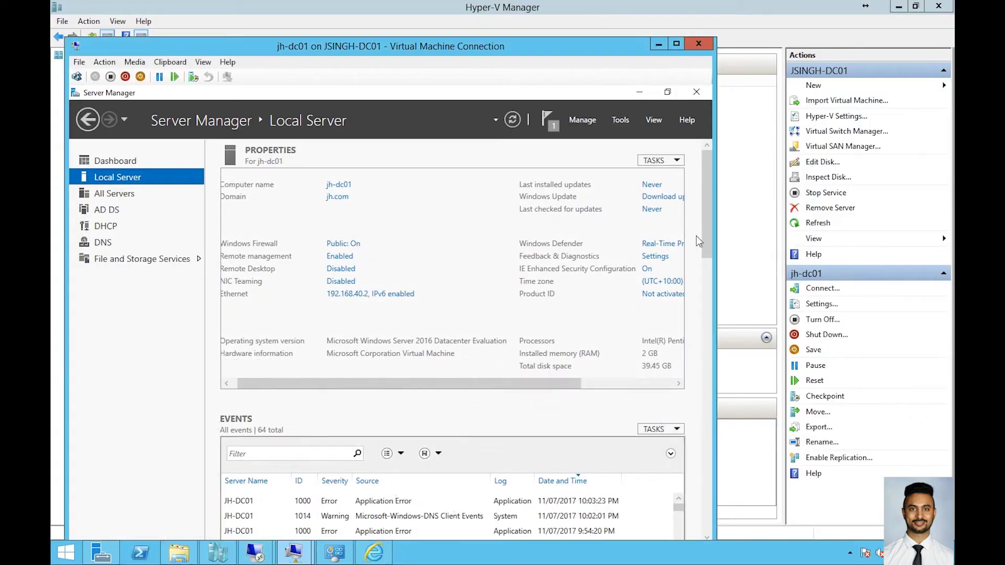
{"action": "scroll", "coordinate": [709, 312], "scroll_direction": "down", "scroll_amount": 1}
{"action": "scroll", "coordinate": [709, 311], "scroll_direction": "down", "scroll_amount": 10}
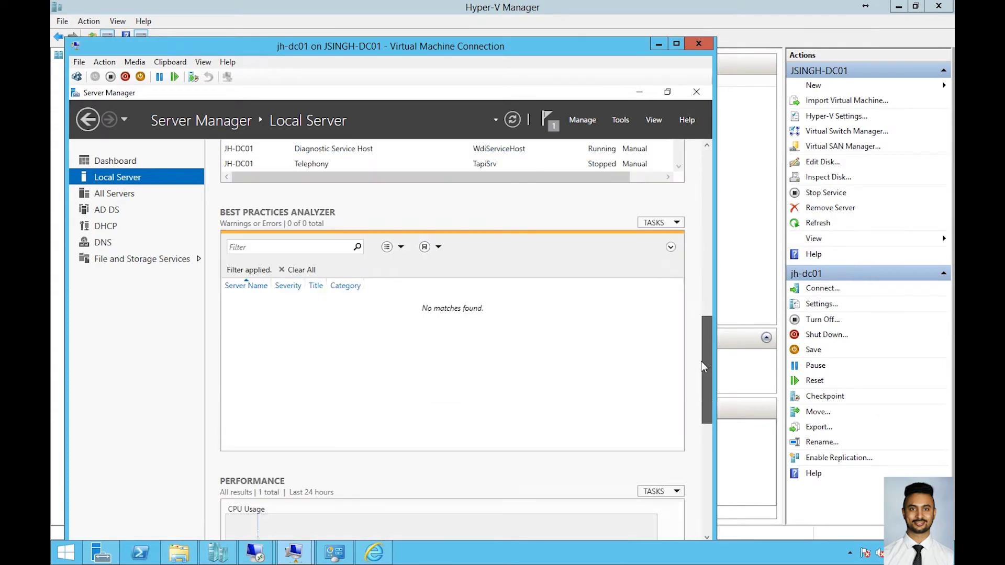
{"action": "scroll", "coordinate": [702, 338], "scroll_direction": "down", "scroll_amount": 1}
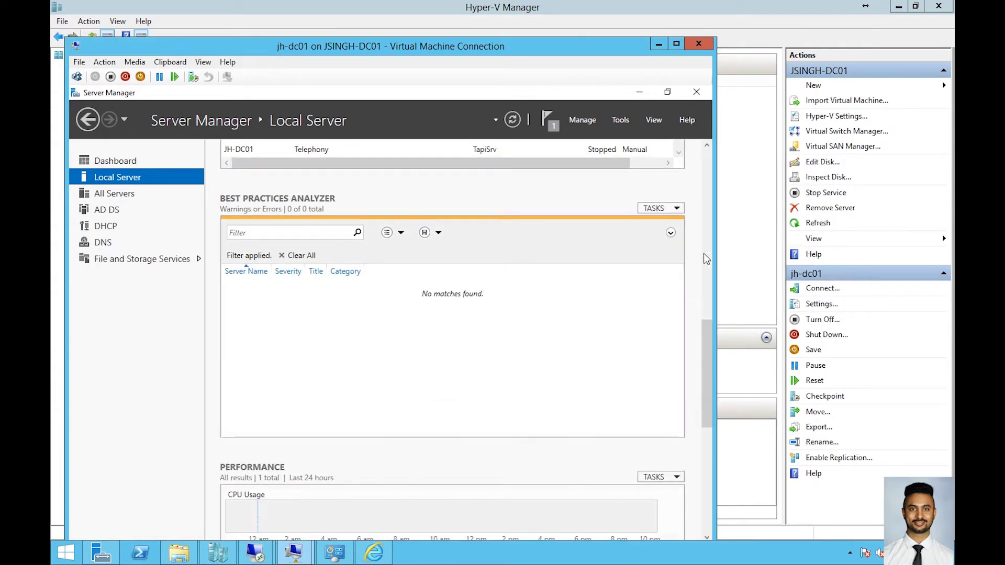
{"action": "left_click", "coordinate": [674, 45]}
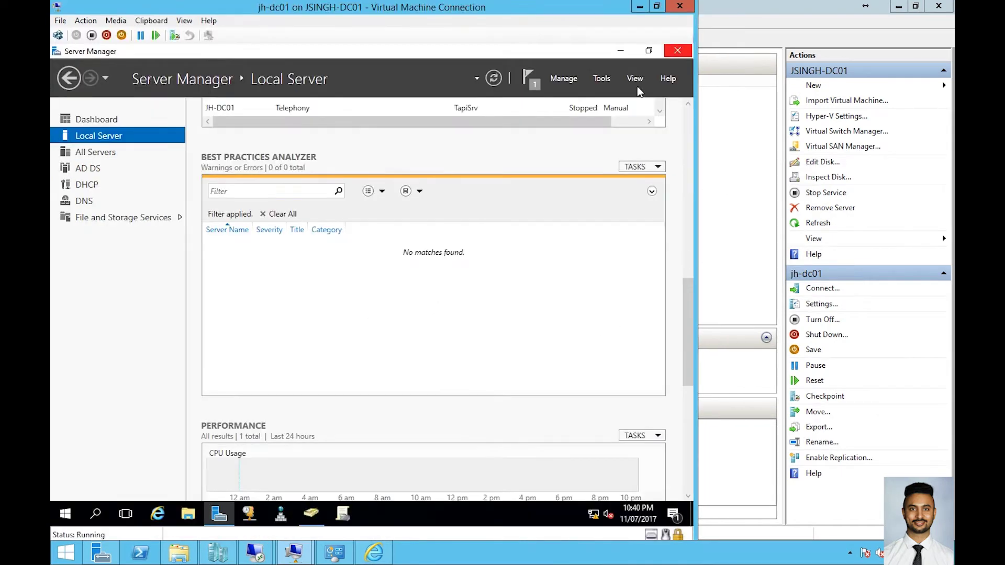
{"action": "left_click", "coordinate": [313, 519]}
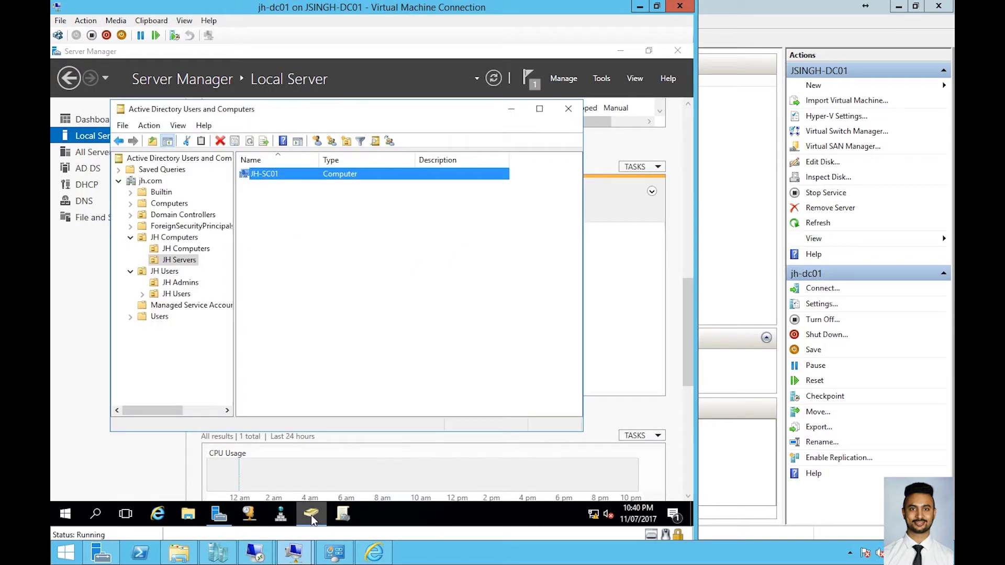
{"action": "left_click", "coordinate": [183, 265]}
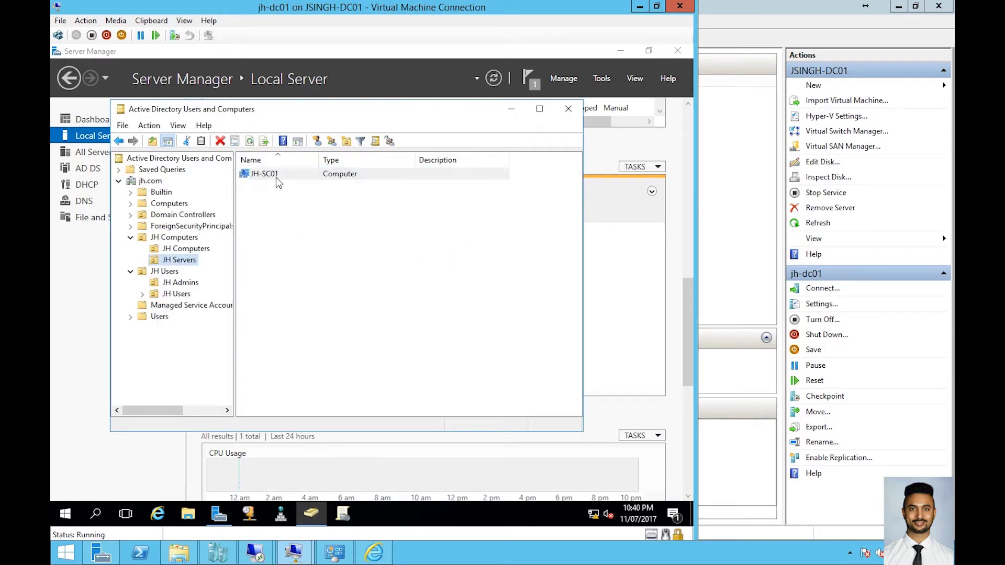
{"action": "left_click", "coordinate": [195, 284]}
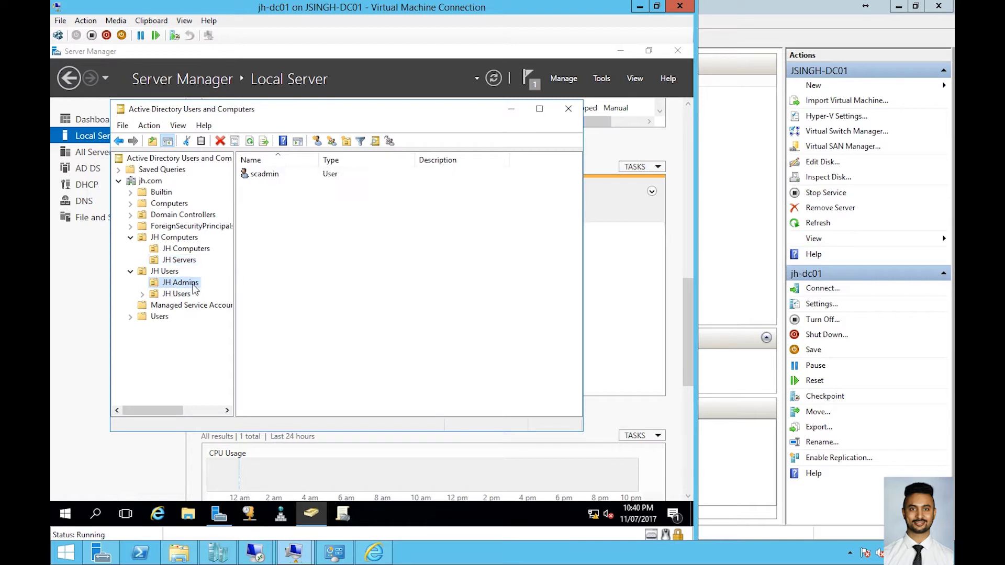
{"action": "left_click", "coordinate": [255, 179]}
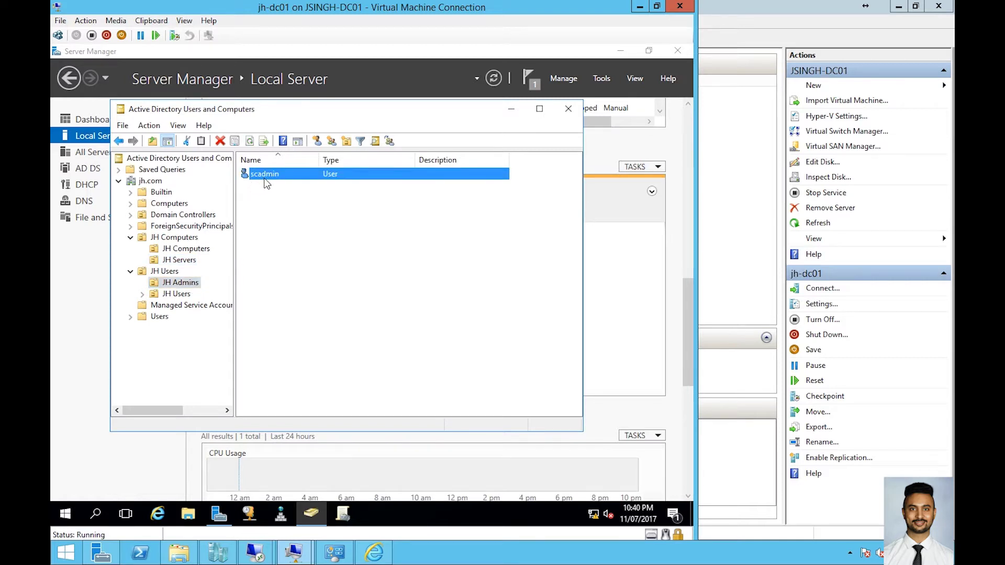
{"action": "right_click", "coordinate": [266, 172]}
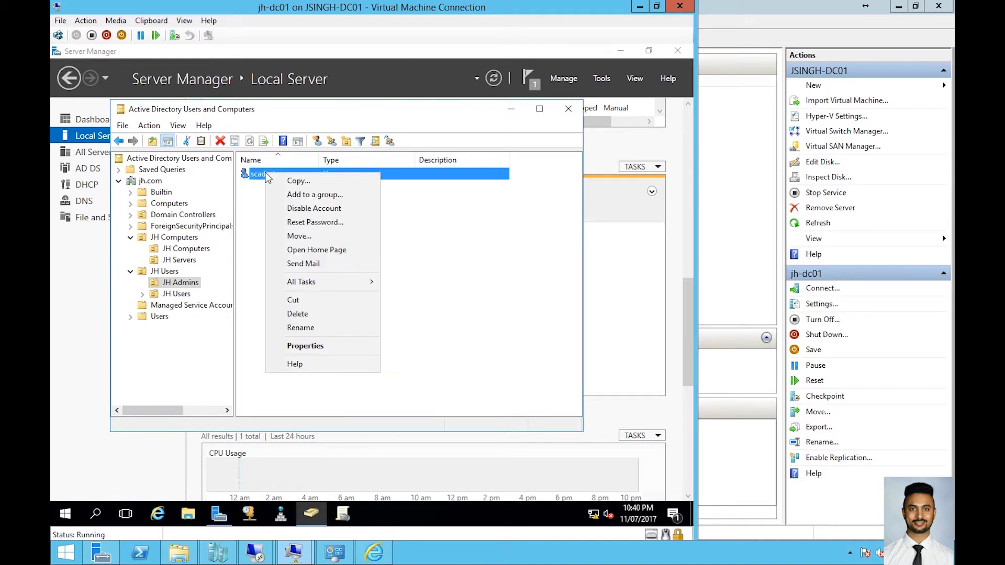
{"action": "left_click", "coordinate": [256, 173]}
{"action": "double_click", "coordinate": [256, 173]}
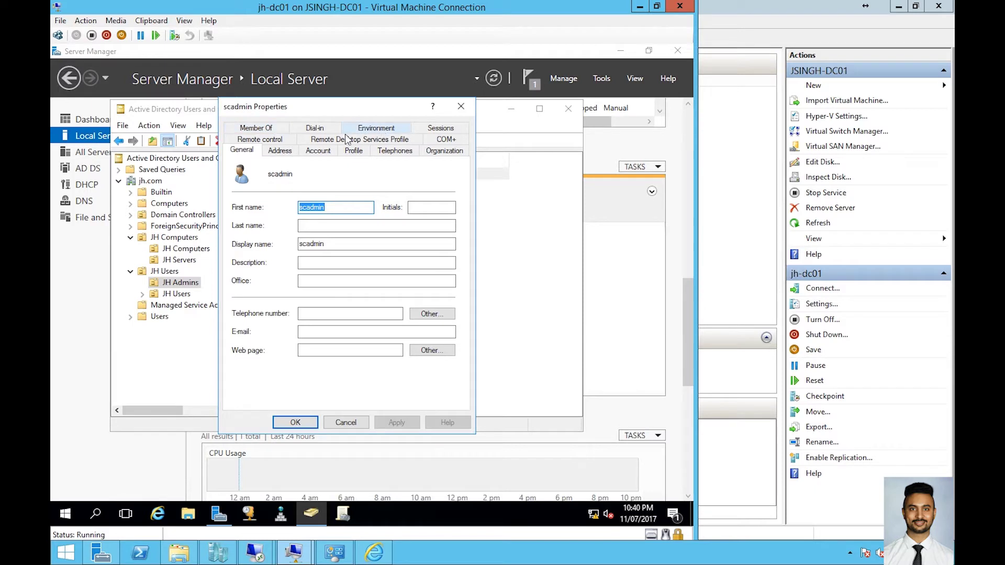
{"action": "left_click", "coordinate": [266, 130]}
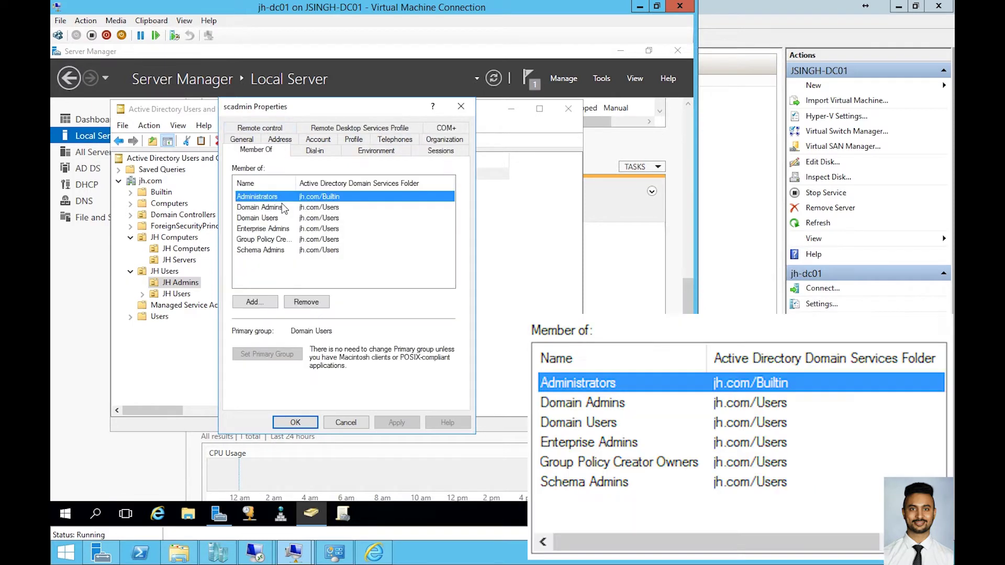
{"action": "left_click_drag", "start_coordinate": [295, 182], "coordinate": [339, 183]}
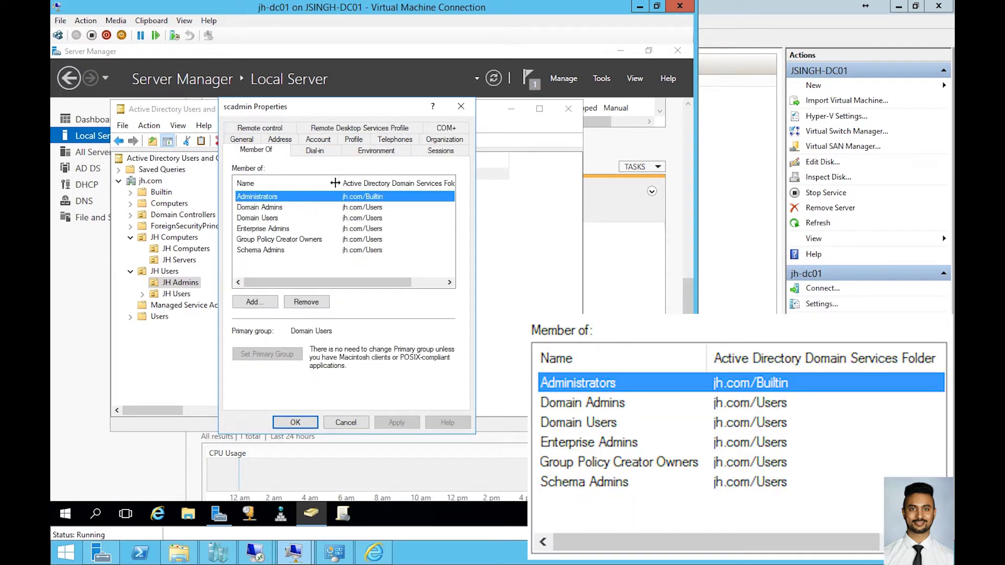
{"action": "left_click", "coordinate": [288, 217]}
{"action": "left_click", "coordinate": [289, 228]}
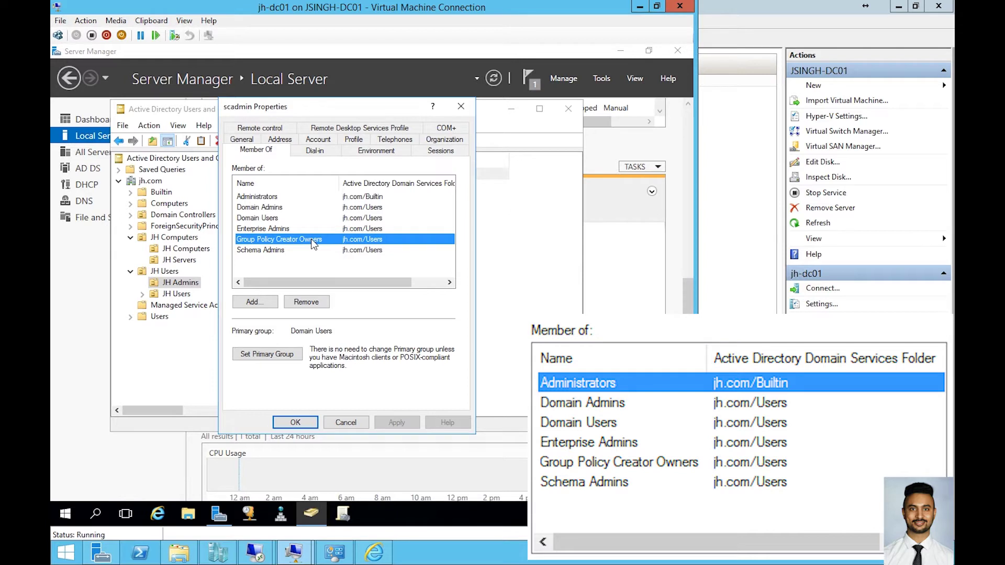
{"action": "left_click", "coordinate": [259, 252]}
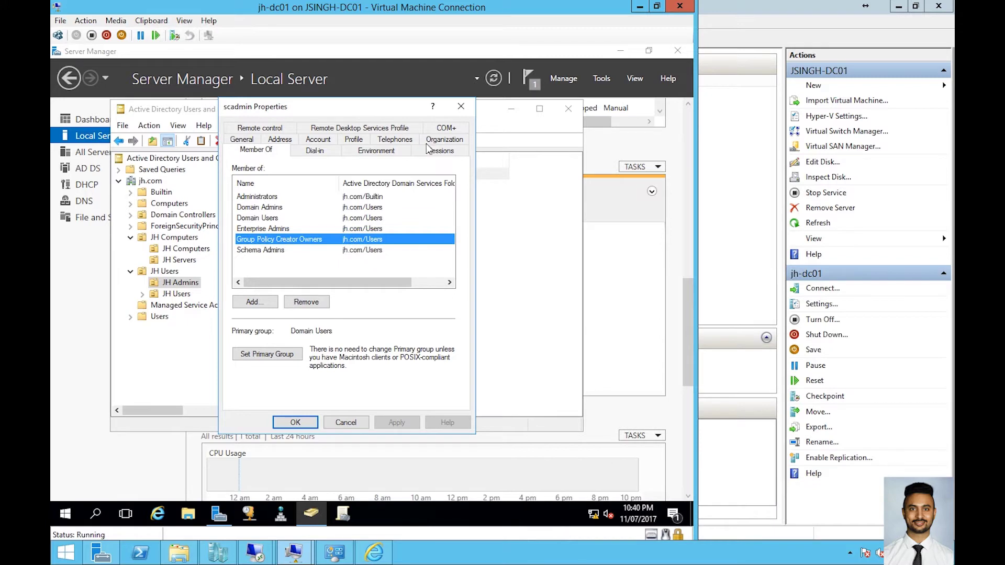
{"action": "left_click", "coordinate": [460, 106]}
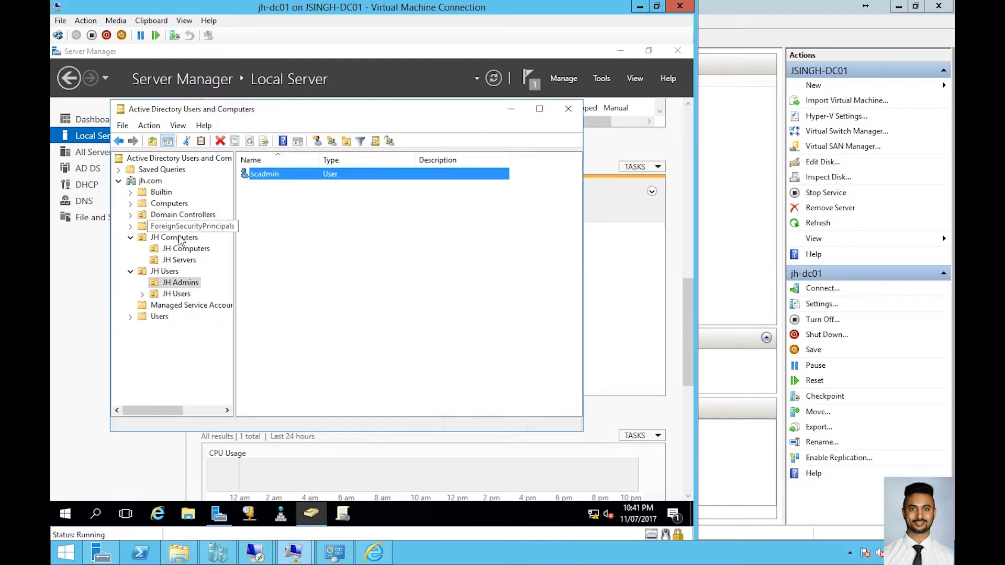
{"action": "left_click", "coordinate": [159, 318]}
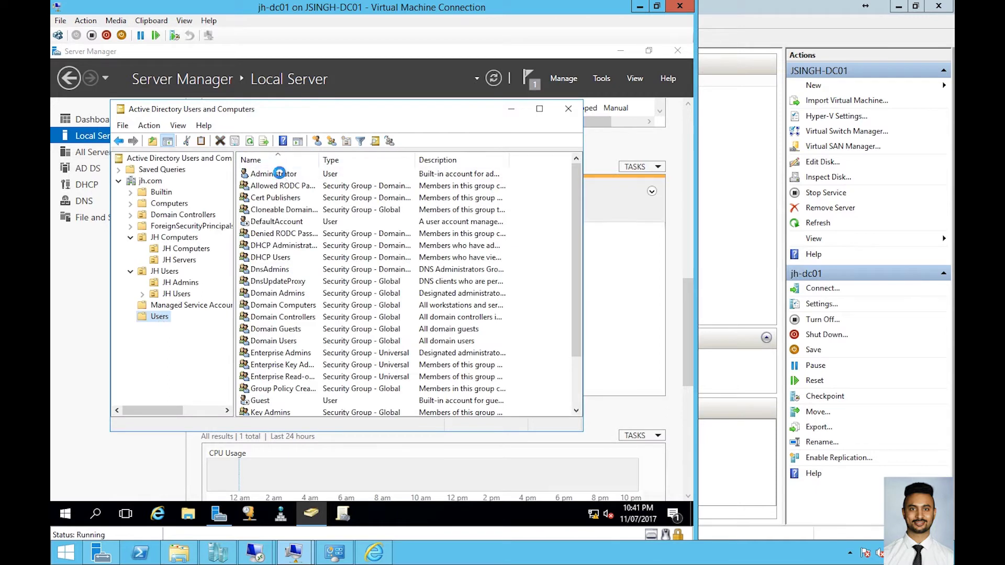
{"action": "left_click", "coordinate": [282, 173]}
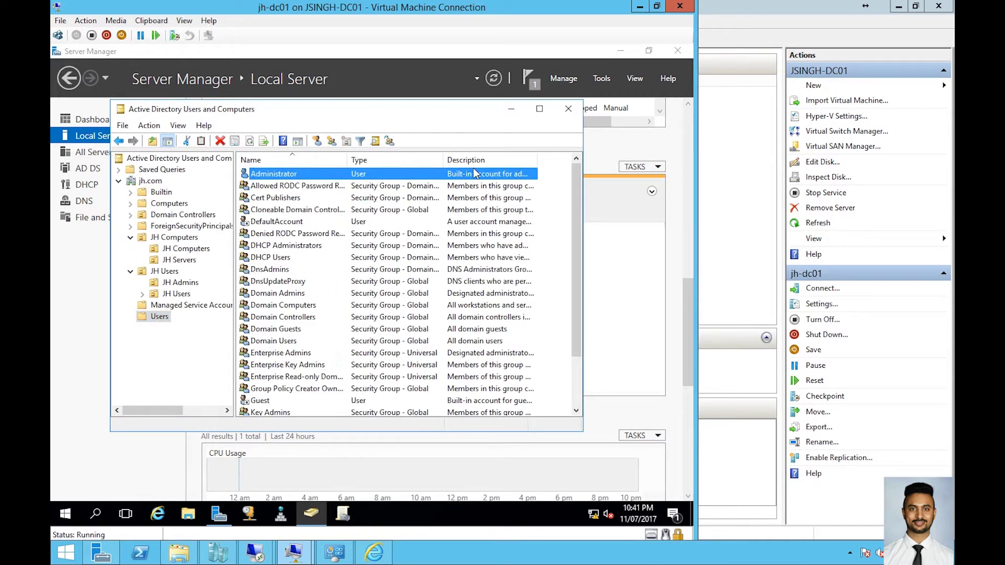
{"action": "right_click", "coordinate": [336, 174]}
{"action": "left_click", "coordinate": [201, 271]}
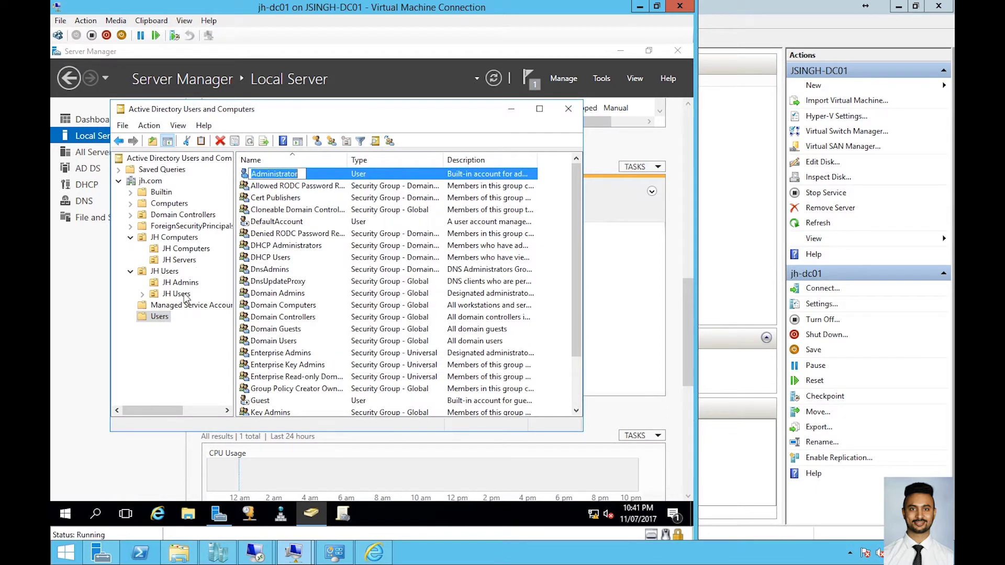
{"action": "left_click", "coordinate": [186, 264]}
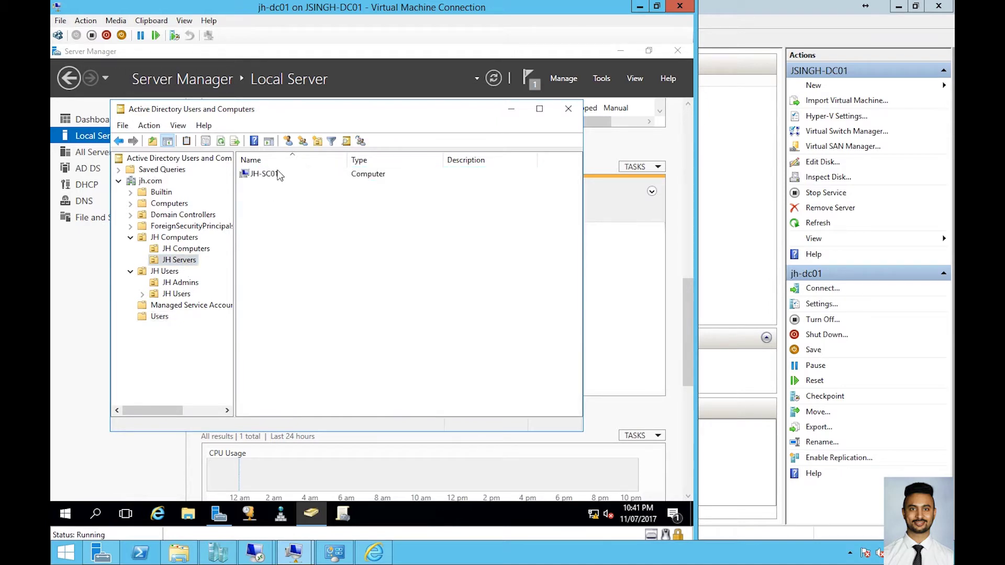
{"action": "left_click", "coordinate": [276, 175]}
{"action": "double_click", "coordinate": [316, 178]}
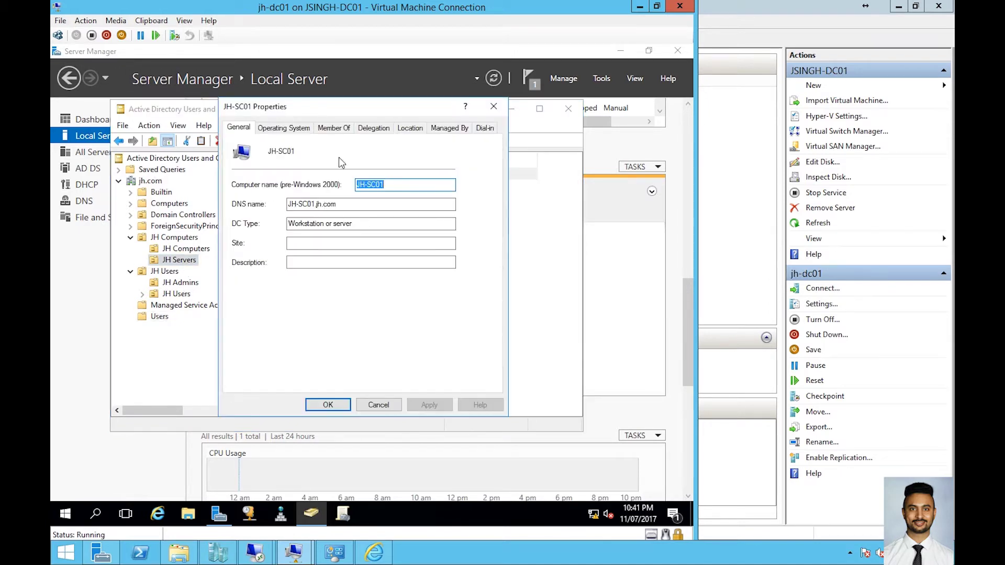
{"action": "left_click", "coordinate": [493, 106]}
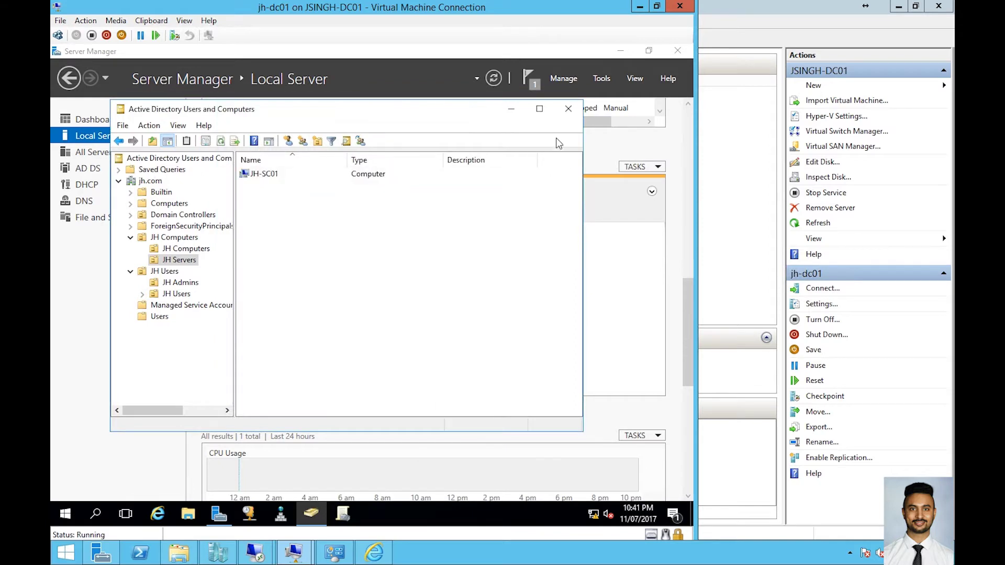
{"action": "left_click", "coordinate": [567, 108]}
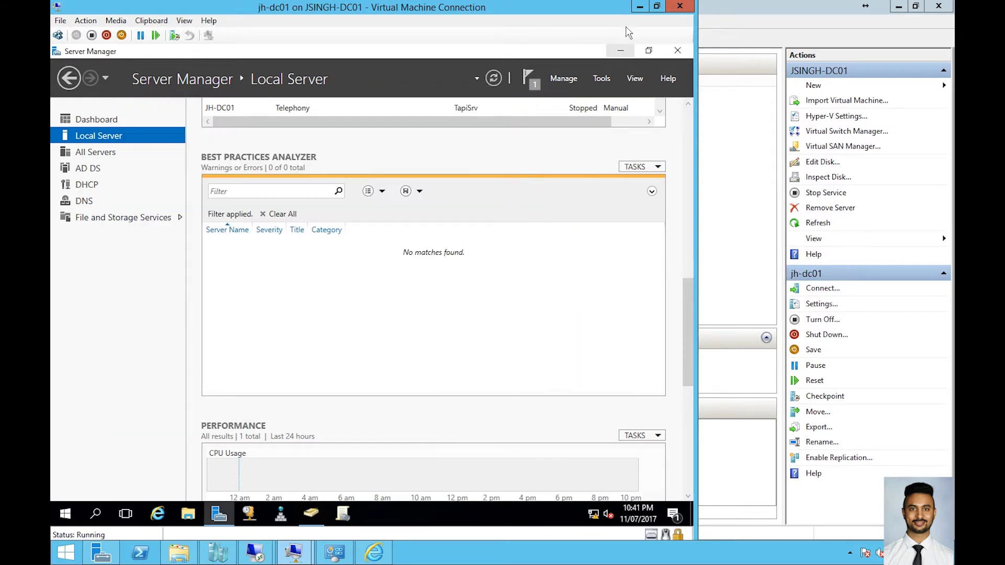
- Launch SQL Server Installation Center on JH-SC01, then minimize that remote session
{"action": "mouse_move", "coordinate": [335, 553]}
{"action": "left_click", "coordinate": [353, 463]}
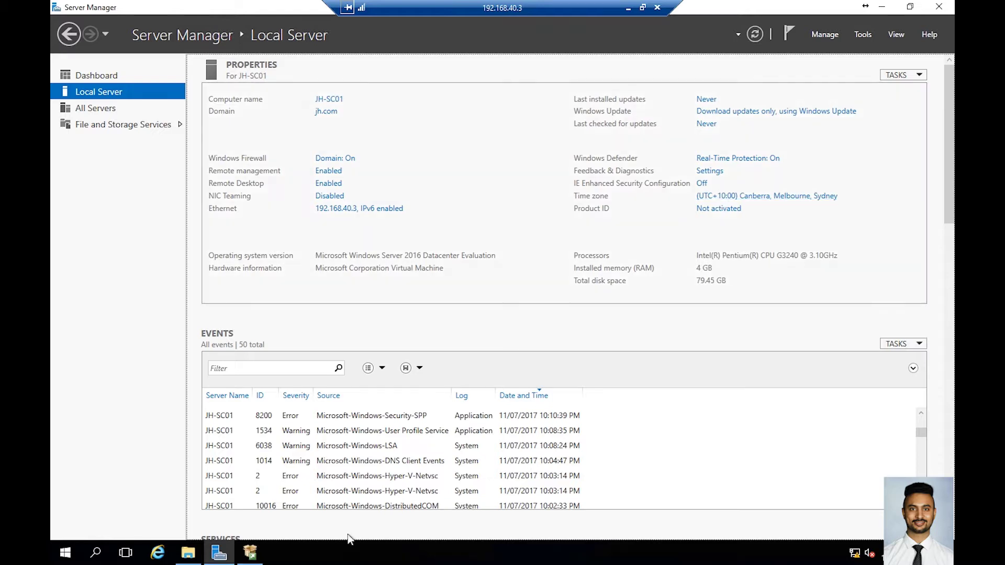
{"action": "left_click", "coordinate": [250, 553]}
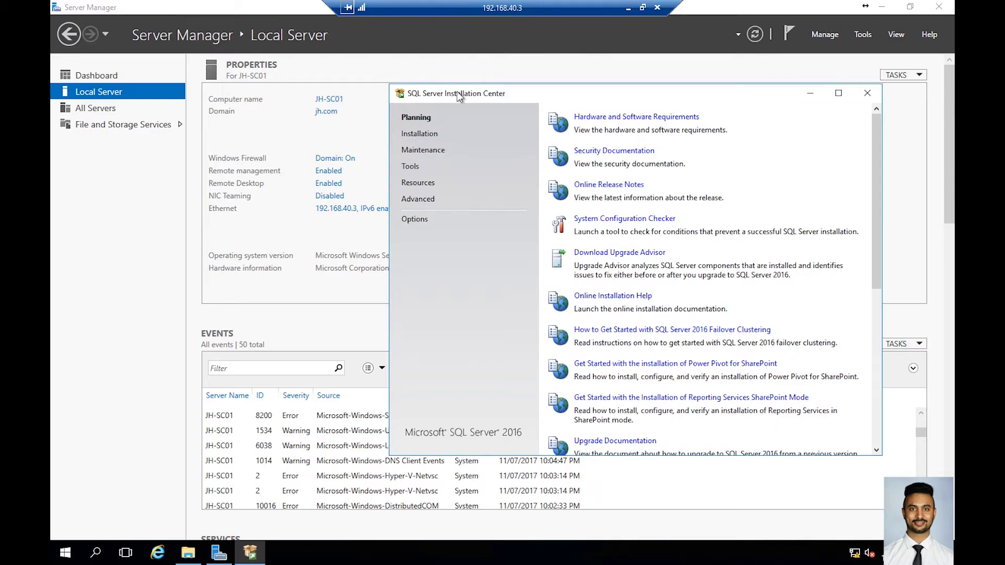
{"action": "left_click_drag", "start_coordinate": [470, 98], "coordinate": [458, 93]}
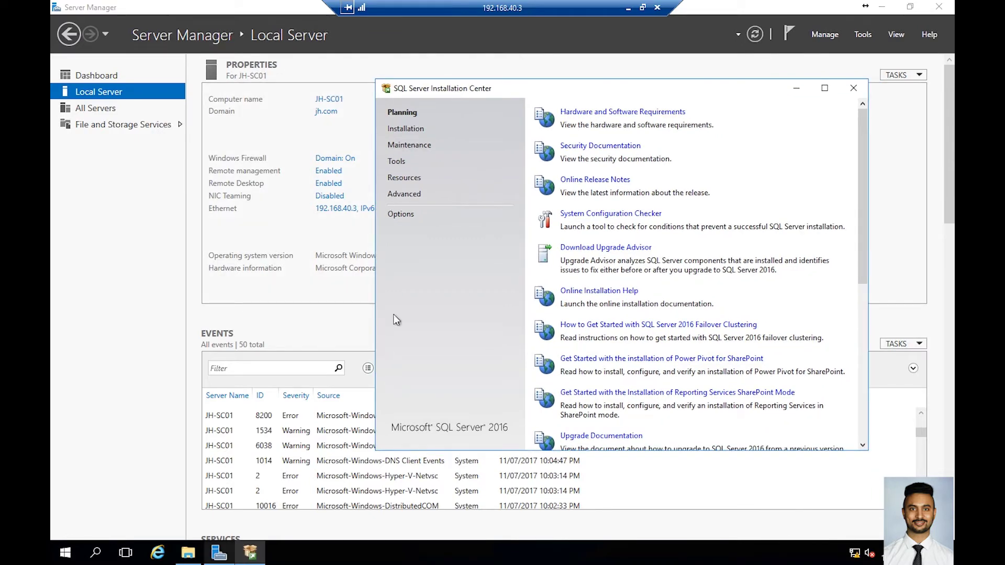
{"action": "left_click", "coordinate": [628, 8]}
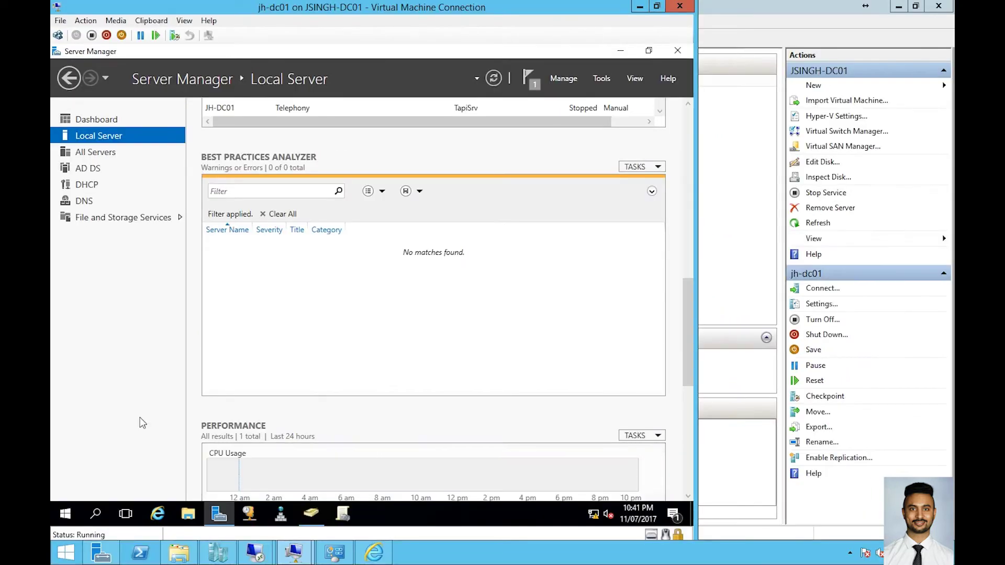
- Mount SQLServer2016-x64-ENU.iso in the jh-sc01 virtual machine's DVD drive
{"action": "left_click", "coordinate": [220, 552]}
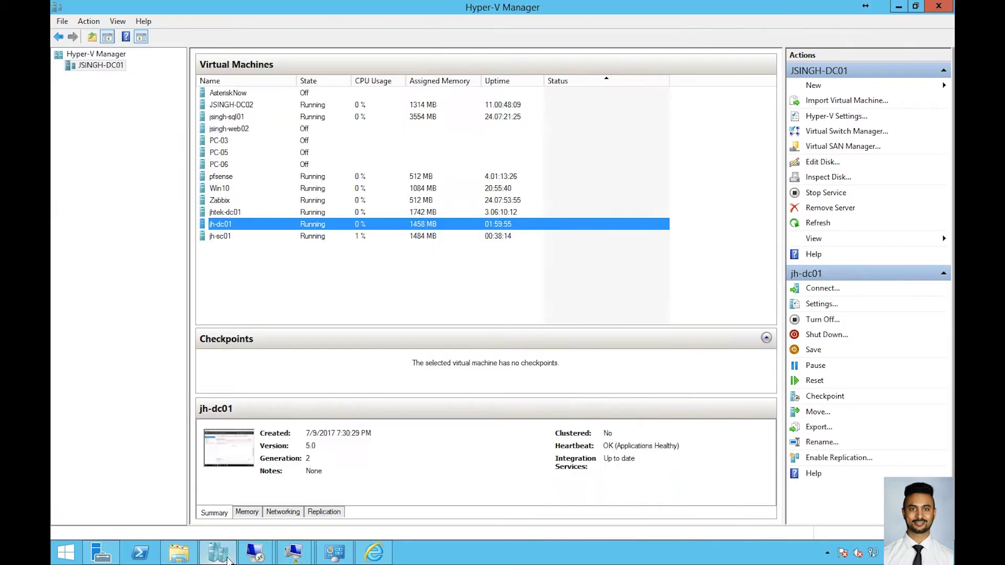
{"action": "left_click", "coordinate": [220, 236]}
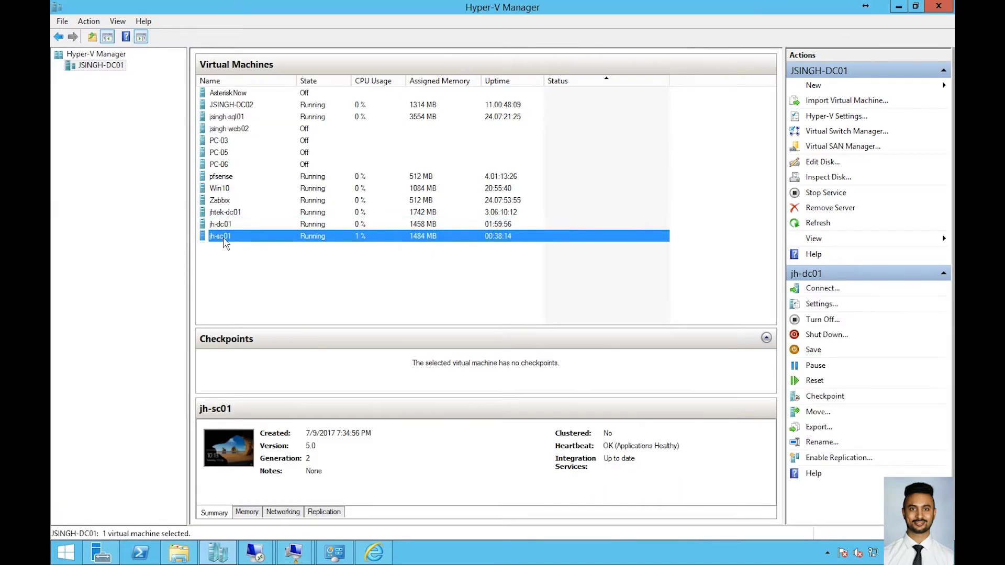
{"action": "right_click", "coordinate": [222, 237]}
{"action": "left_click", "coordinate": [268, 263]}
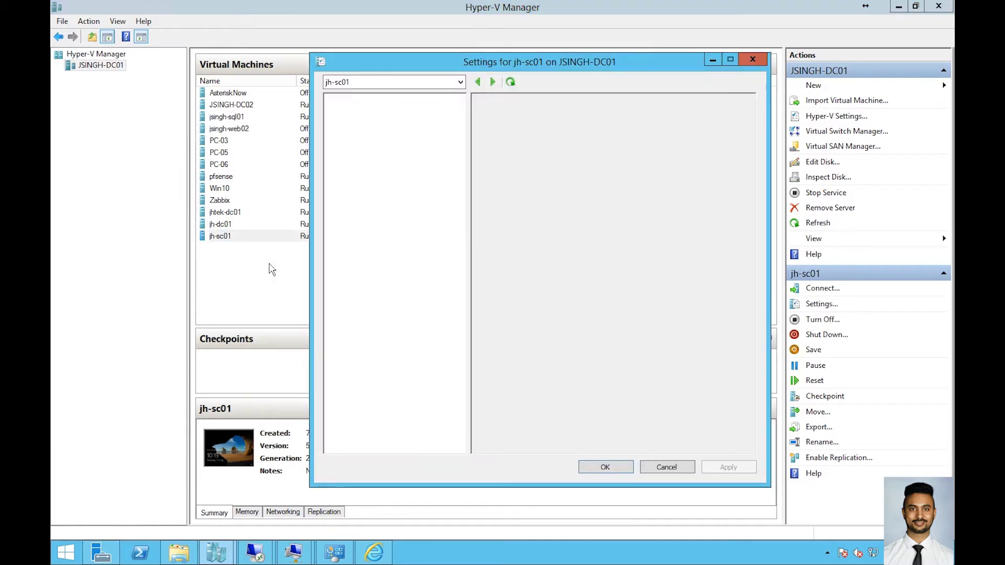
{"action": "left_click", "coordinate": [398, 222]}
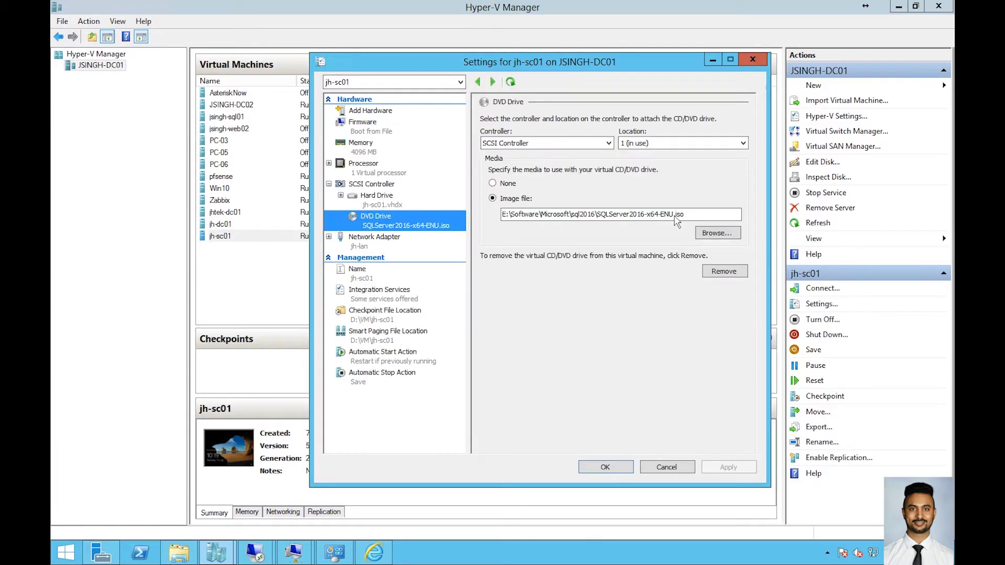
{"action": "left_click", "coordinate": [723, 232]}
{"action": "double_click", "coordinate": [487, 176]}
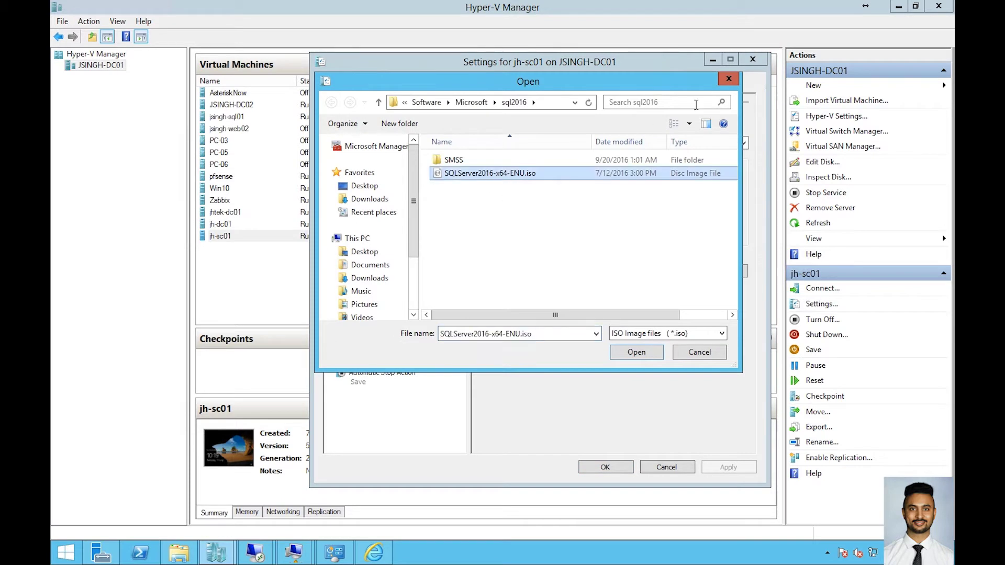
{"action": "left_click", "coordinate": [713, 60]}
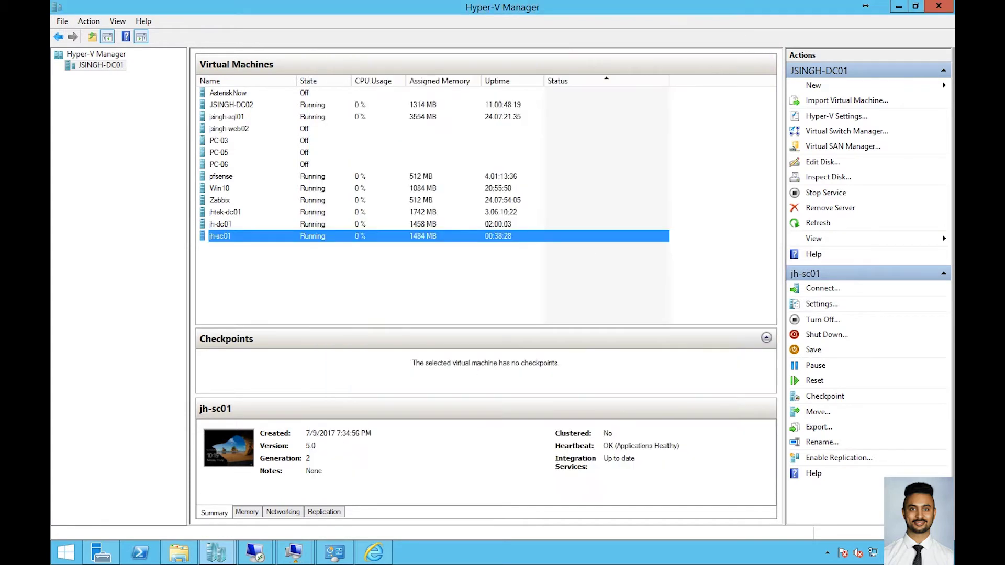
{"action": "mouse_move", "coordinate": [255, 554]}
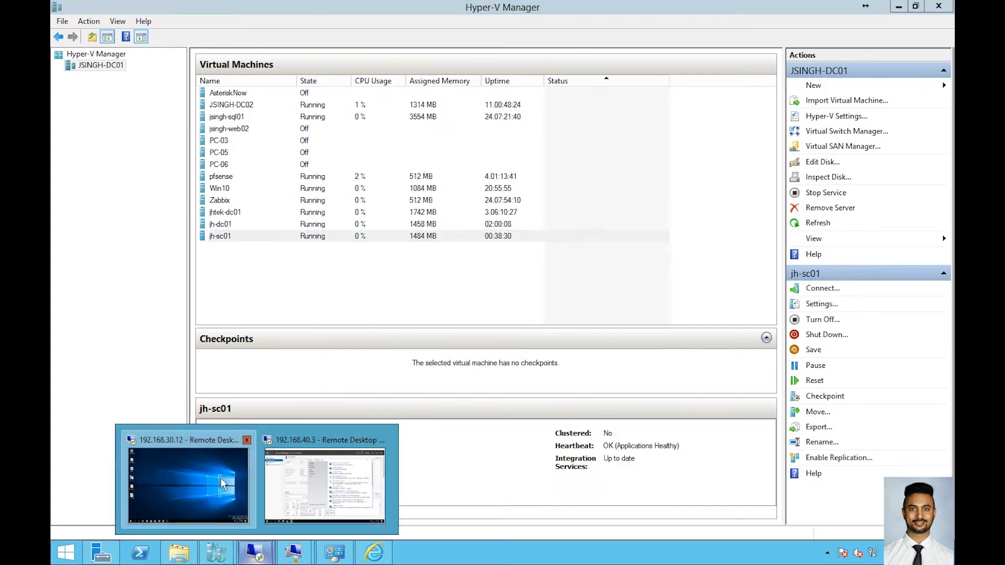
{"action": "left_click", "coordinate": [220, 478]}
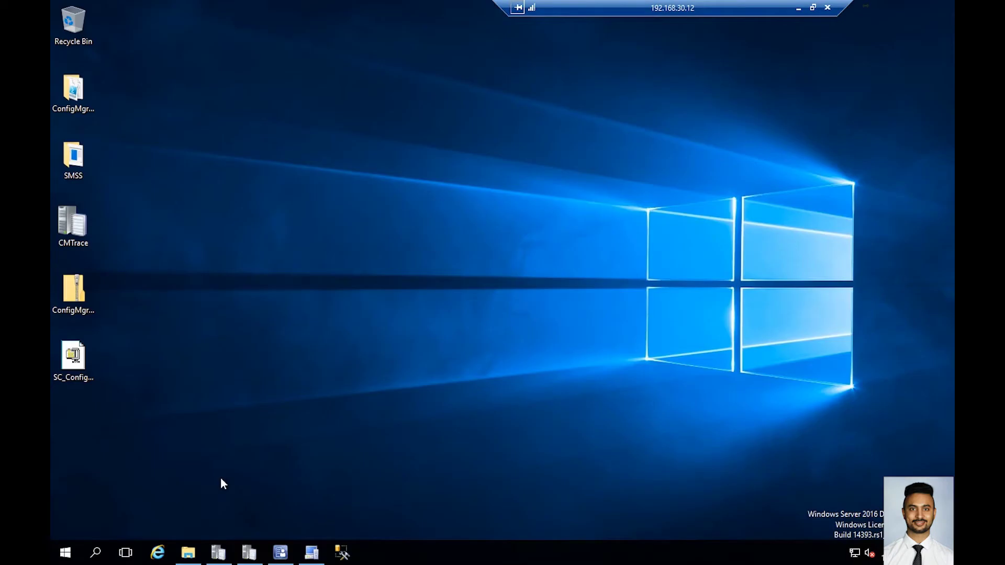
- Switch to the jh-sc01 session and open the installation DVD in File Explorer
{"action": "left_click", "coordinate": [798, 8]}
{"action": "left_click", "coordinate": [343, 485]}
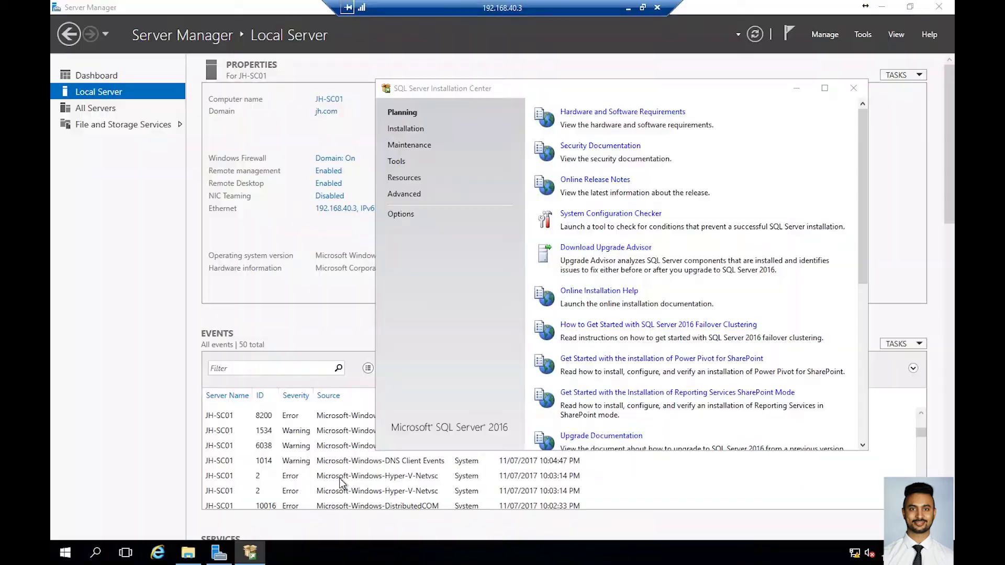
{"action": "left_click_drag", "start_coordinate": [603, 93], "coordinate": [569, 86]}
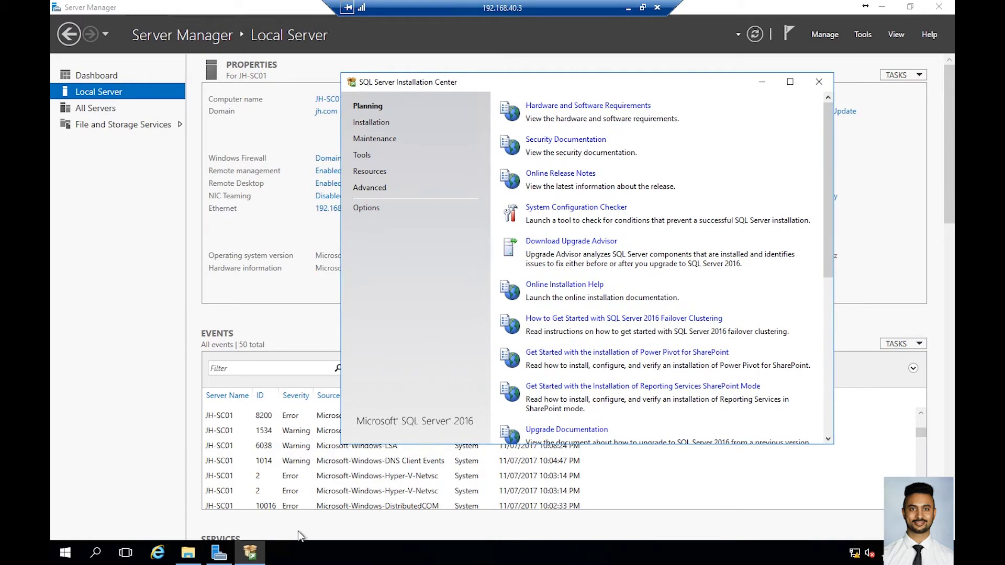
{"action": "left_click", "coordinate": [188, 552]}
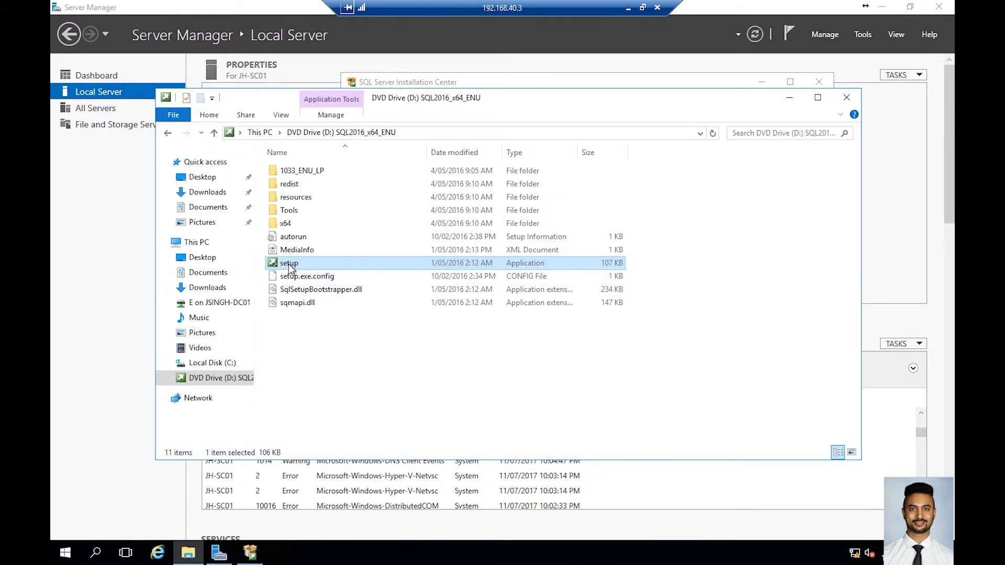
- Start a new SQL Server stand-alone installation from Installation Center's Installation page
{"action": "left_click", "coordinate": [250, 553]}
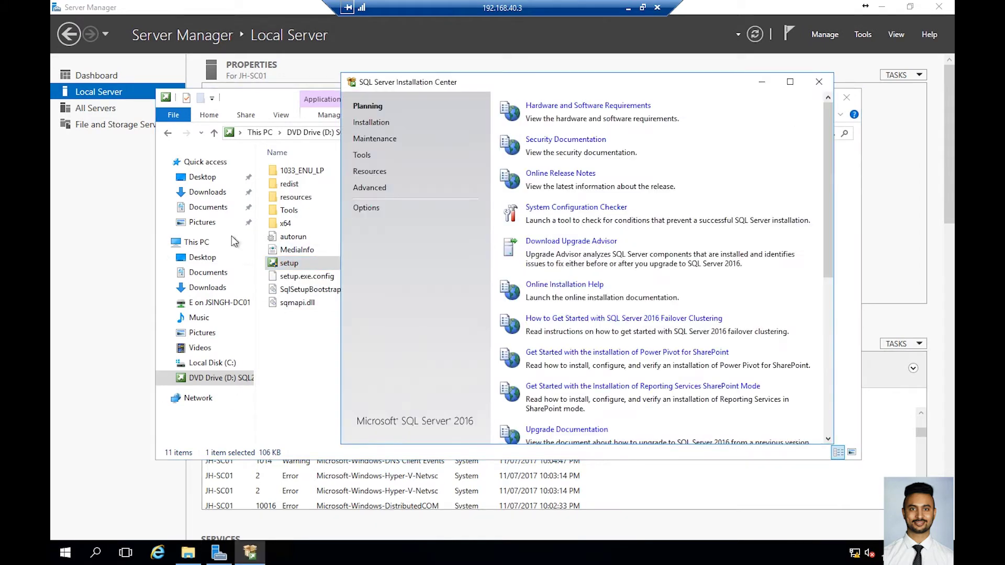
{"action": "left_click_drag", "start_coordinate": [593, 82], "coordinate": [470, 93]}
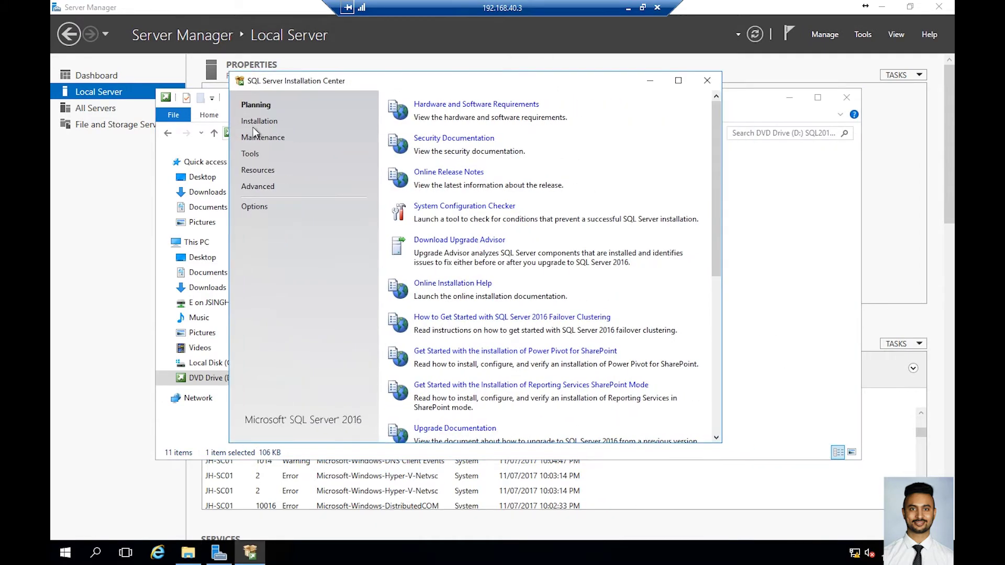
{"action": "left_click", "coordinate": [259, 122]}
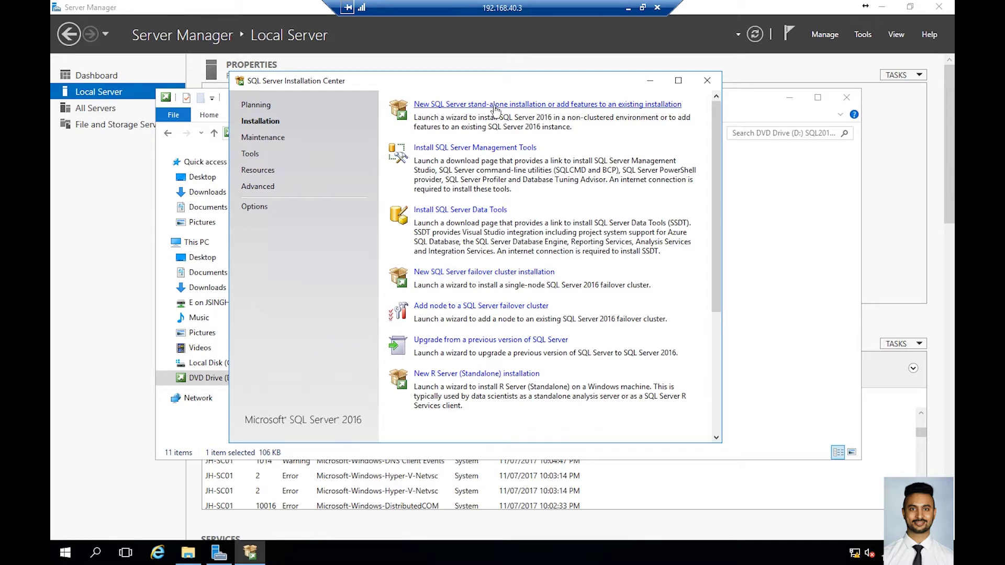
{"action": "left_click", "coordinate": [495, 105]}
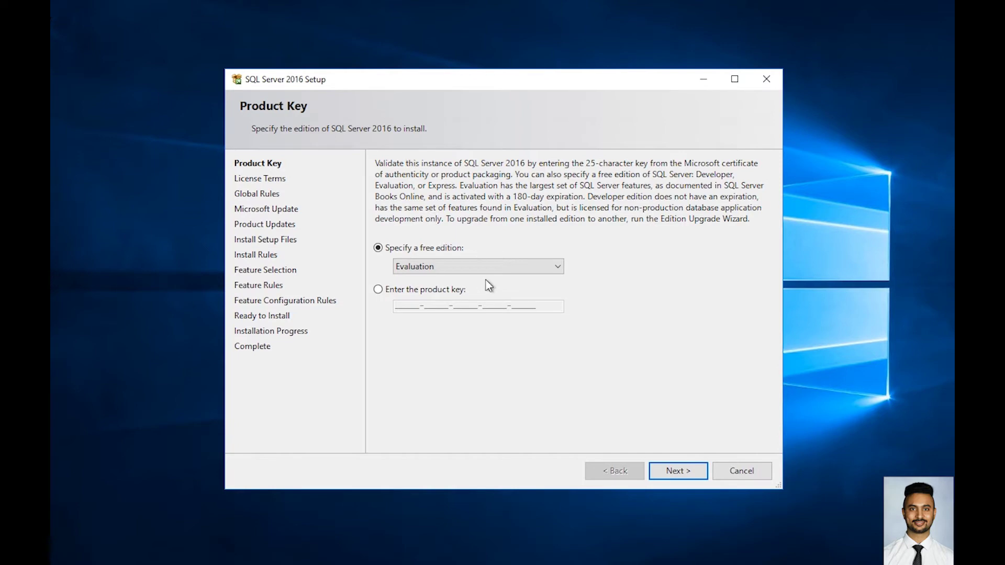
- Keep the Evaluation edition and accept the SQL Server license terms
{"action": "left_click", "coordinate": [685, 471]}
{"action": "left_click", "coordinate": [449, 382]}
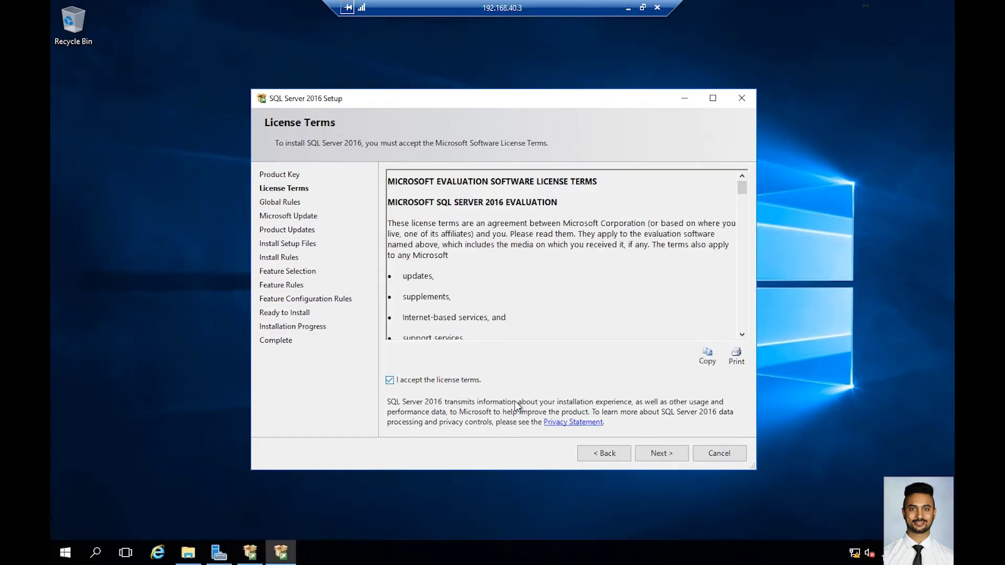
{"action": "left_click", "coordinate": [662, 452]}
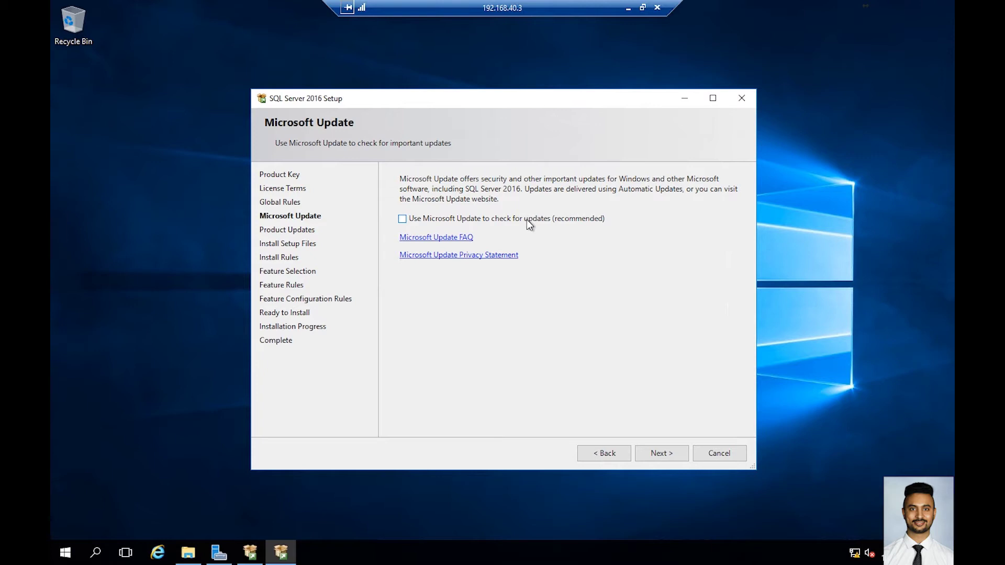
- Turn off Microsoft Update and skip the failed product update check
{"action": "left_click", "coordinate": [529, 220]}
{"action": "left_click", "coordinate": [658, 455]}
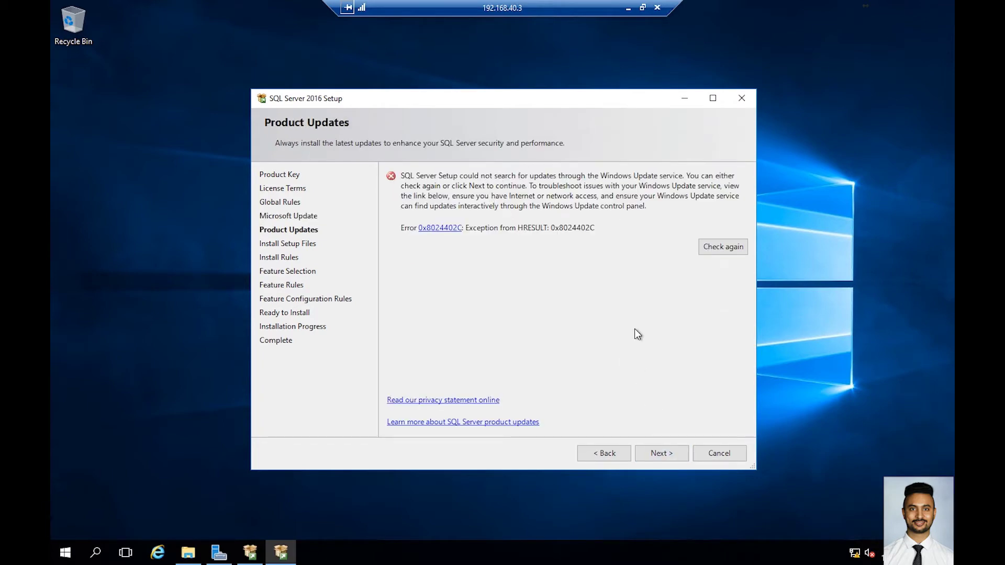
{"action": "left_click", "coordinate": [669, 458]}
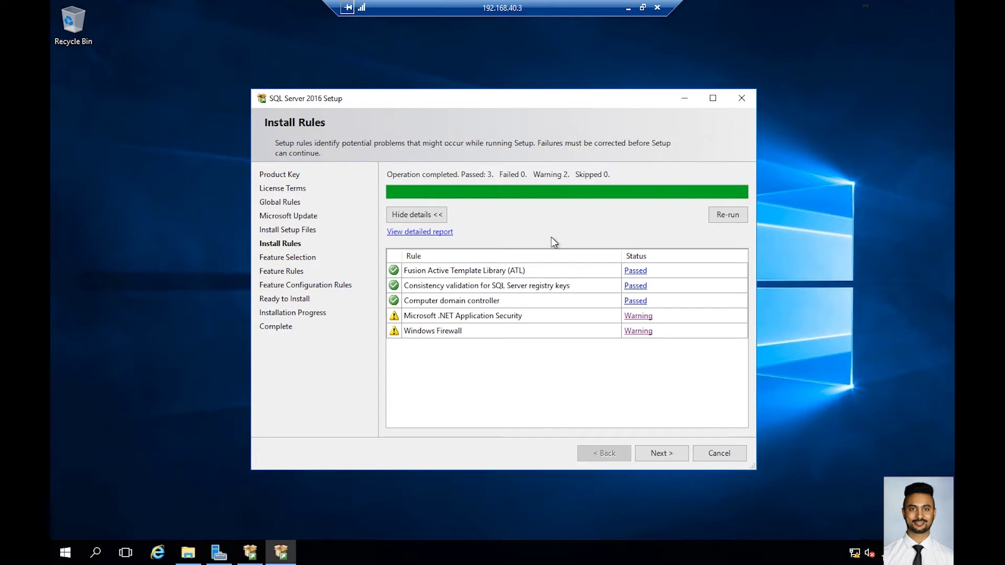
- Review and dismiss the .NET security and Windows Firewall warning details, then proceed to Feature Selection
{"action": "left_click", "coordinate": [636, 316]}
{"action": "left_click", "coordinate": [634, 347]}
{"action": "left_click", "coordinate": [639, 332]}
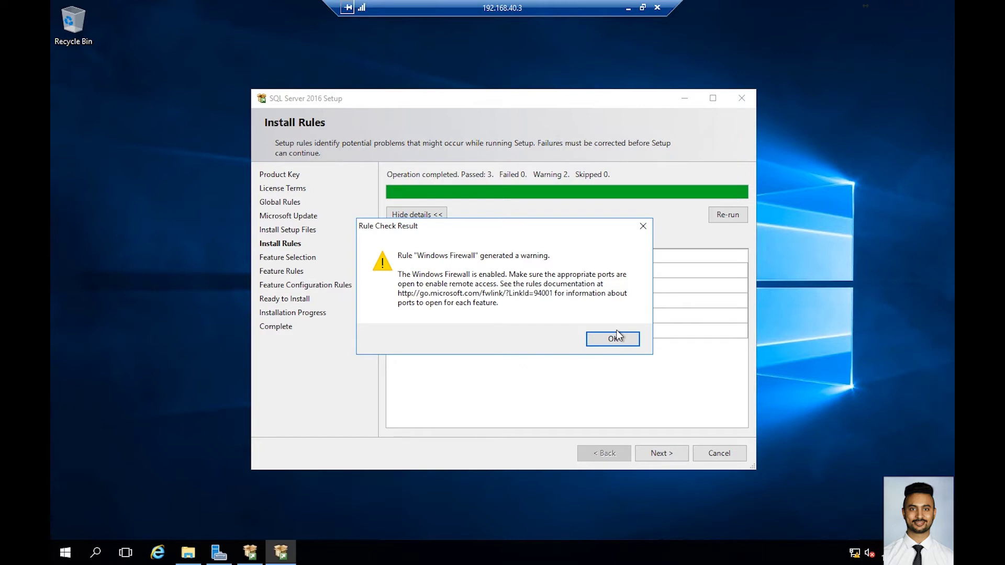
{"action": "left_click", "coordinate": [618, 340]}
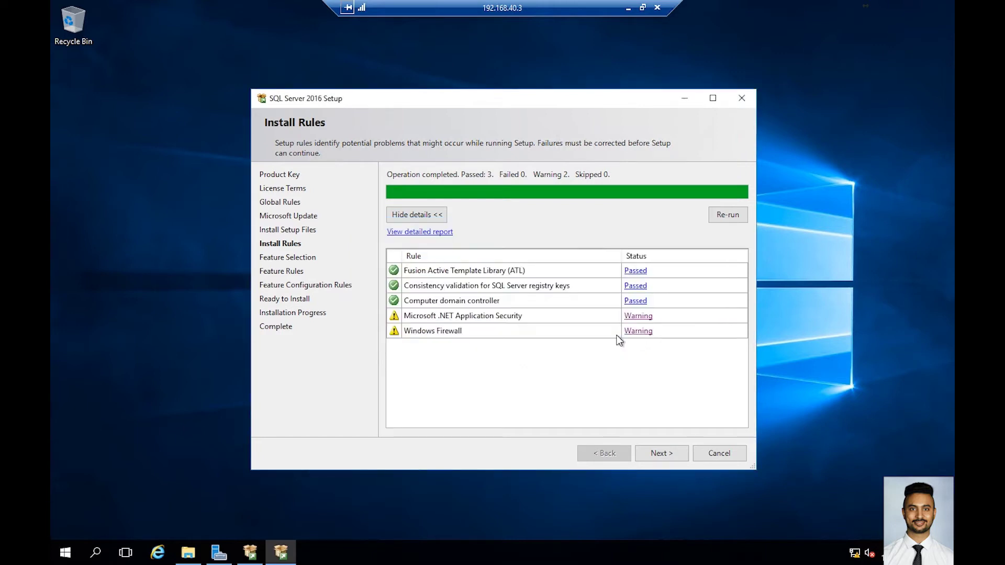
{"action": "left_click", "coordinate": [664, 454]}
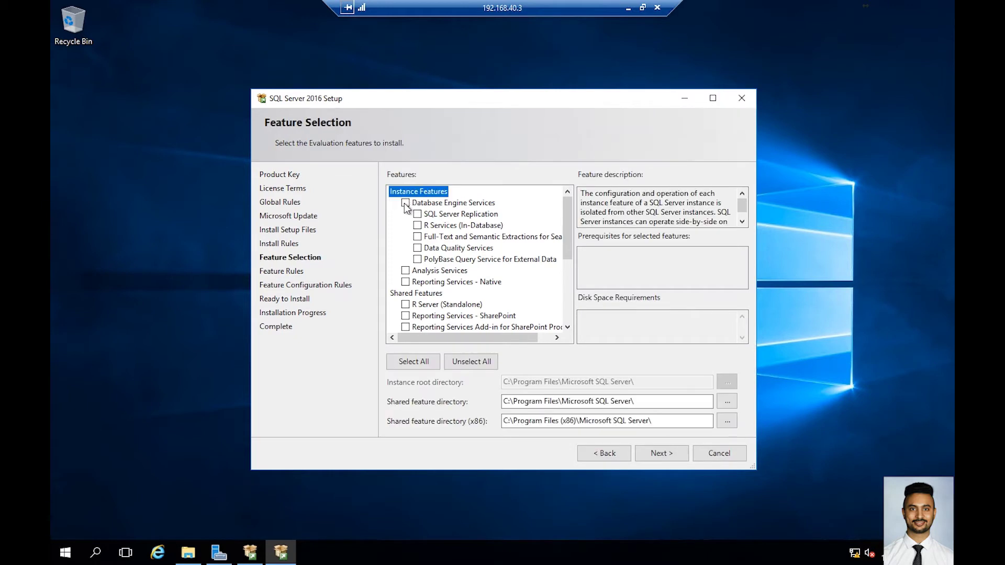
- Tick Database Engine, Full-Text and Semantic Extractions, Analysis Services and Reporting Services - Native
{"action": "left_click", "coordinate": [406, 203]}
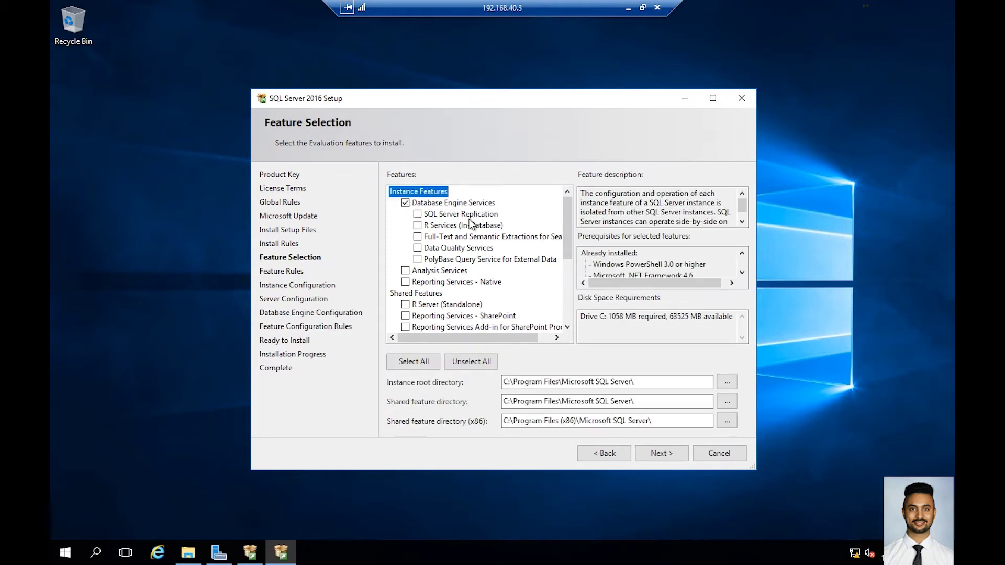
{"action": "left_click", "coordinate": [416, 237]}
{"action": "left_click_drag", "start_coordinate": [567, 216], "coordinate": [566, 225]}
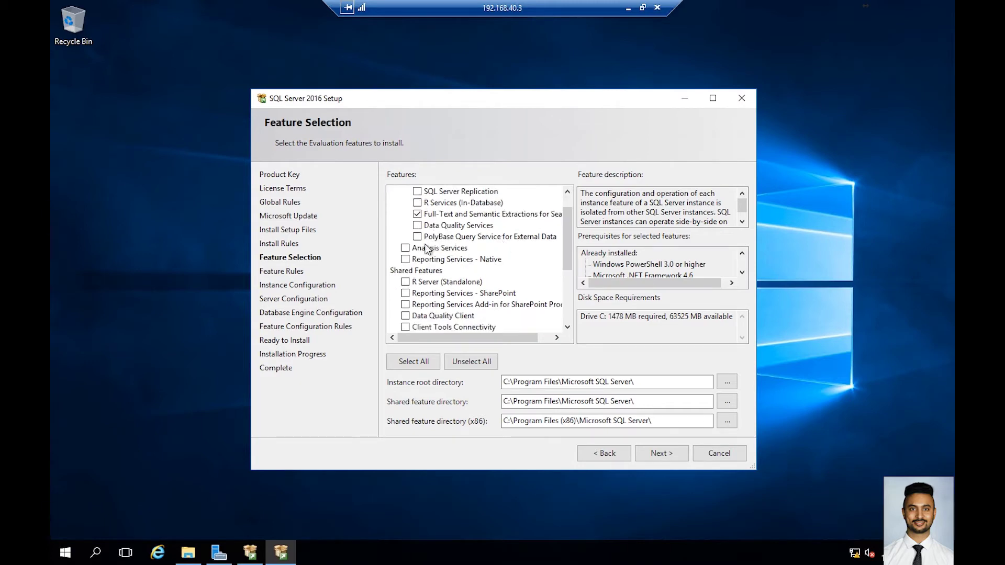
{"action": "left_click", "coordinate": [406, 247]}
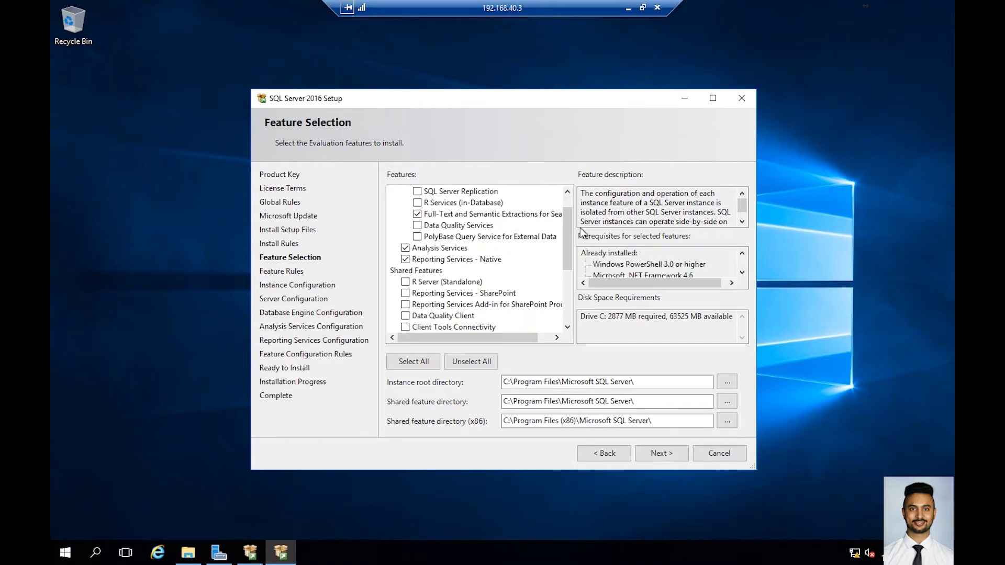
{"action": "left_click_drag", "start_coordinate": [566, 225], "coordinate": [565, 279]}
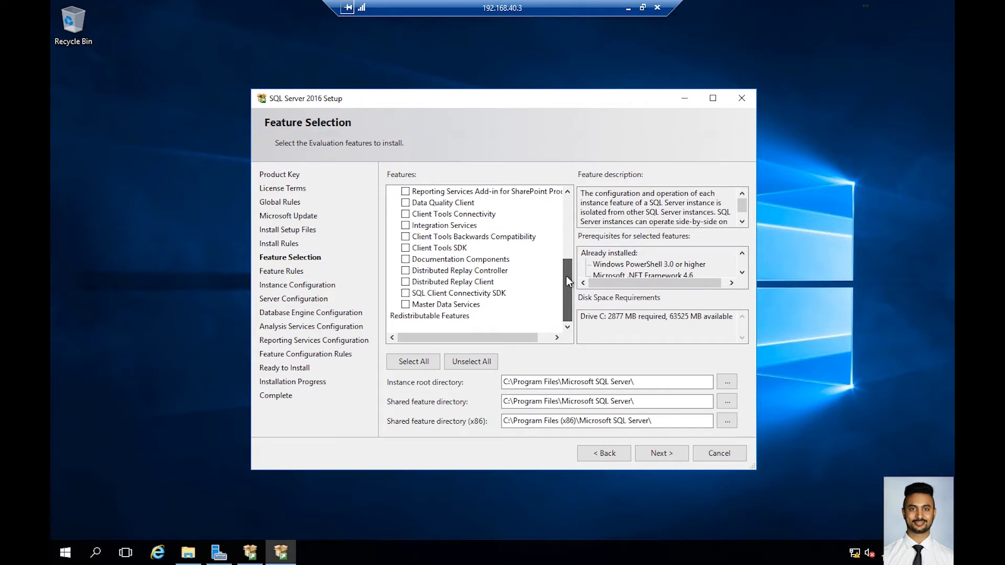
{"action": "left_click_drag", "start_coordinate": [565, 280], "coordinate": [570, 267]}
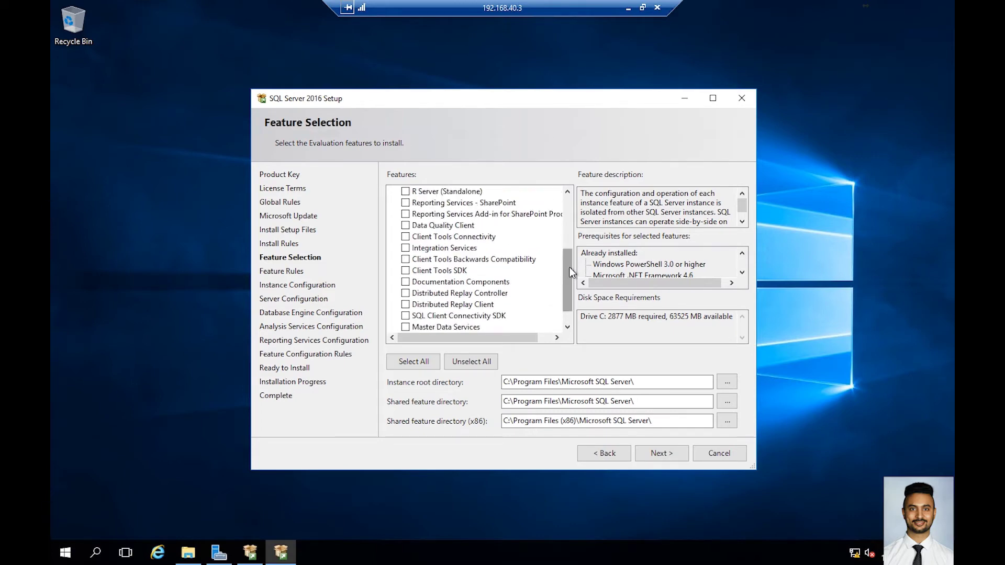
{"action": "scroll", "coordinate": [479, 259], "scroll_direction": "down", "scroll_amount": 1}
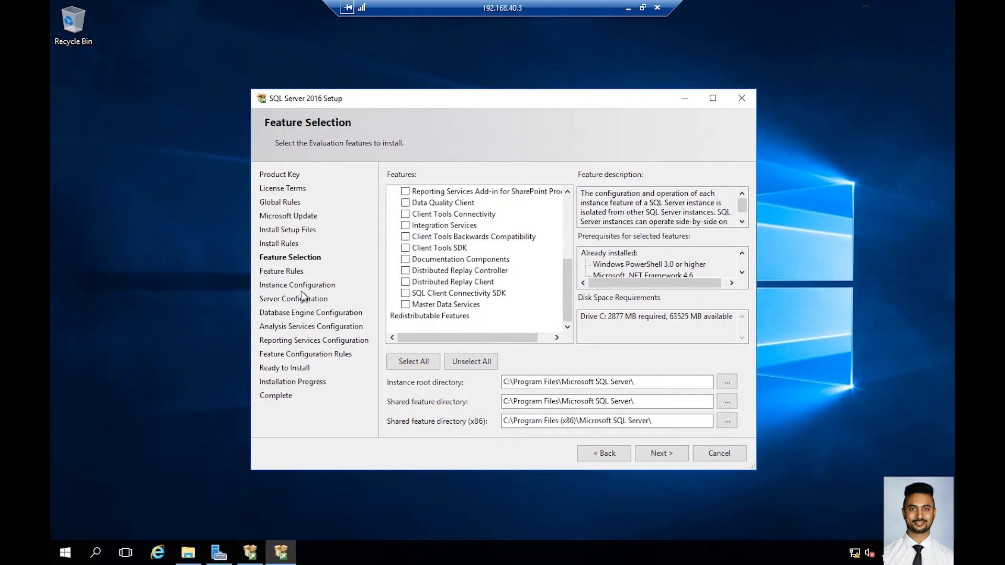
{"action": "left_click", "coordinate": [663, 457]}
{"action": "left_click", "coordinate": [664, 454]}
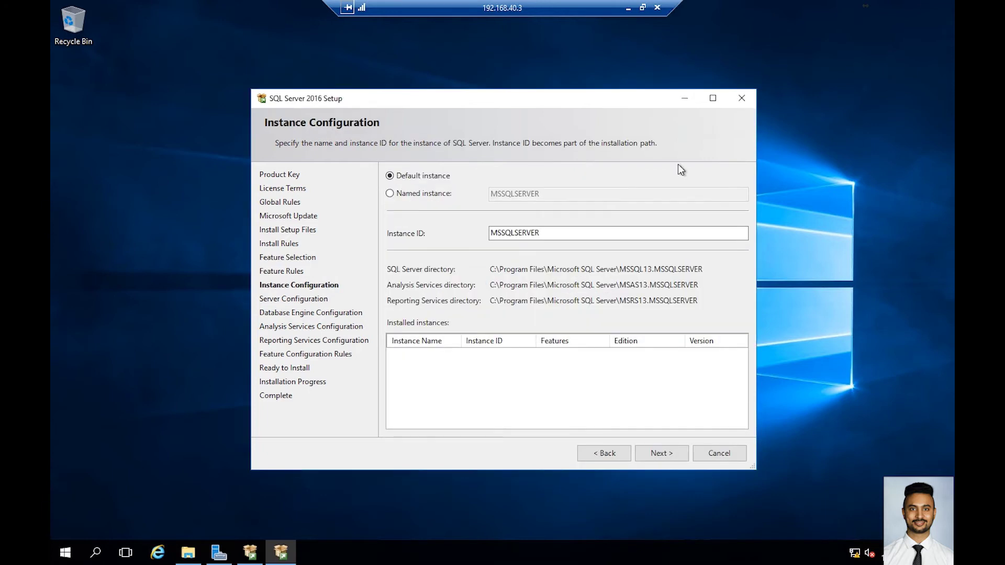
- Leave Default instance (MSSQLSERVER) selected after trying the named instance option
{"action": "left_click", "coordinate": [414, 193]}
{"action": "left_click", "coordinate": [429, 179]}
{"action": "left_click", "coordinate": [429, 197]}
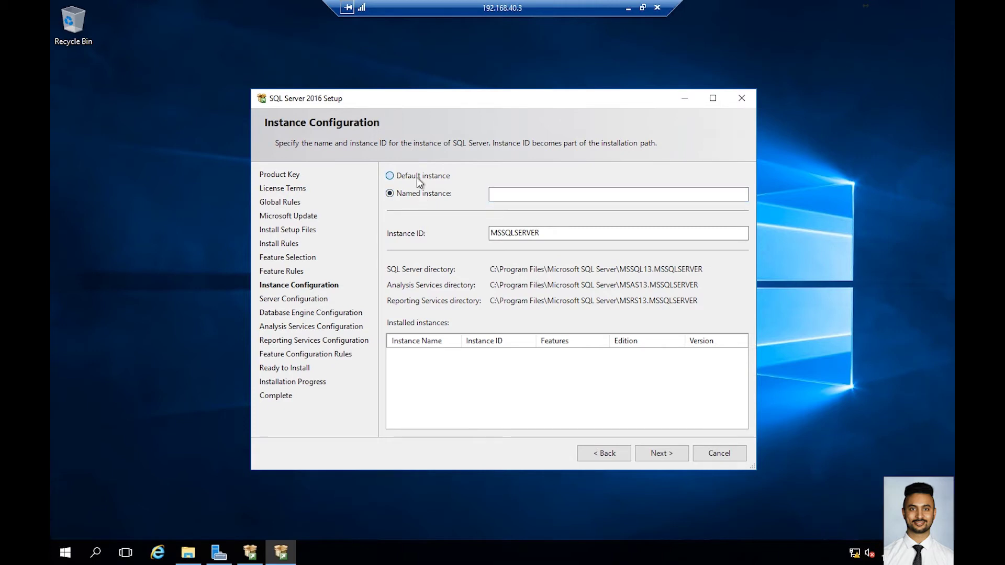
{"action": "left_click", "coordinate": [417, 178]}
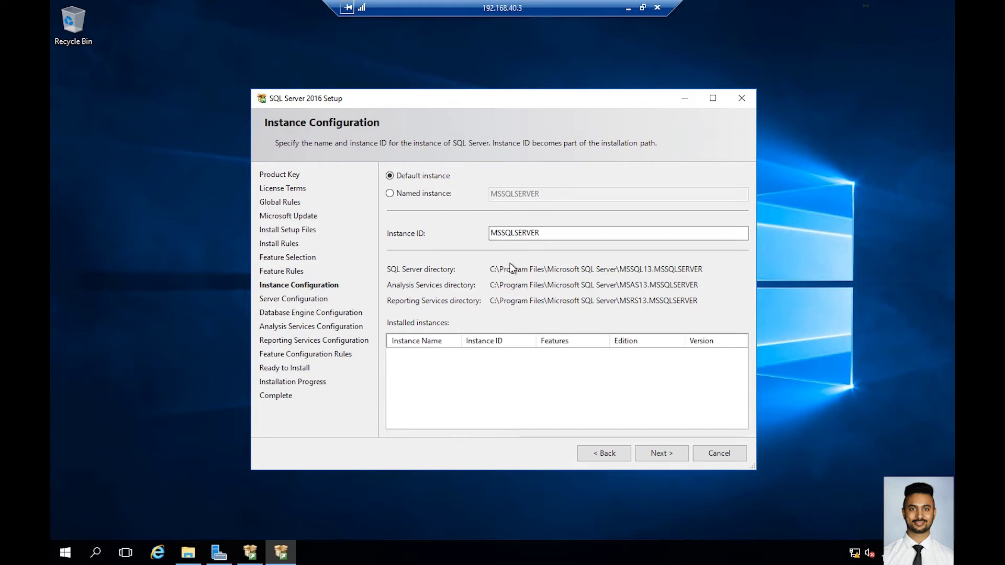
{"action": "left_click", "coordinate": [668, 454]}
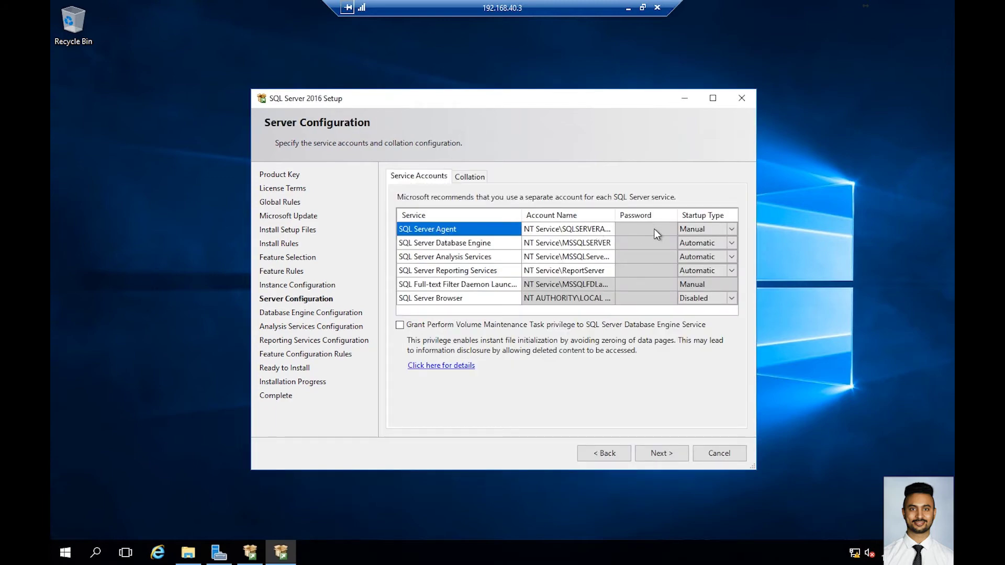
- Set the SQL Server Agent startup type to Automatic
{"action": "left_click", "coordinate": [700, 231]}
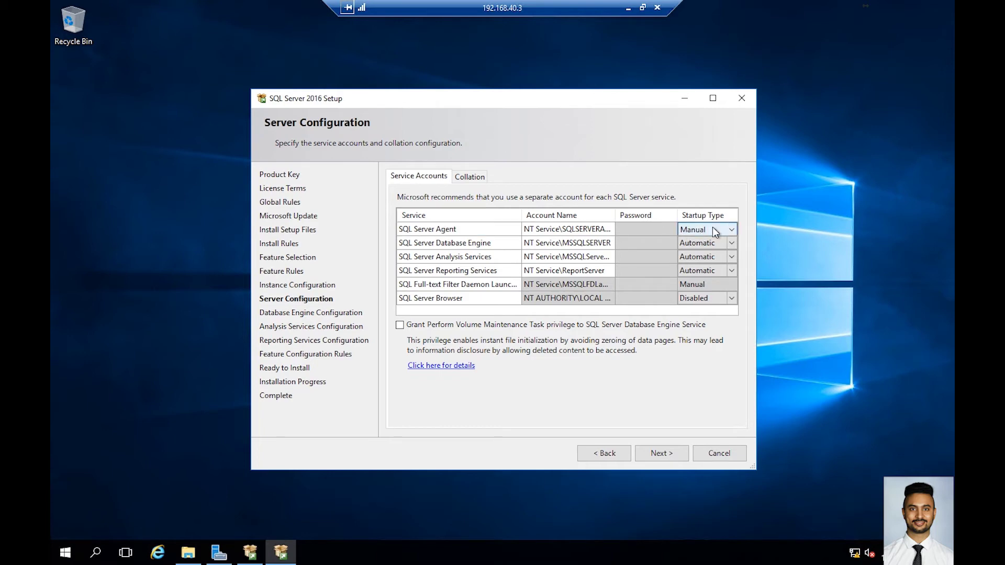
{"action": "left_click", "coordinate": [714, 229]}
{"action": "left_click", "coordinate": [704, 243]}
{"action": "left_click", "coordinate": [659, 231]}
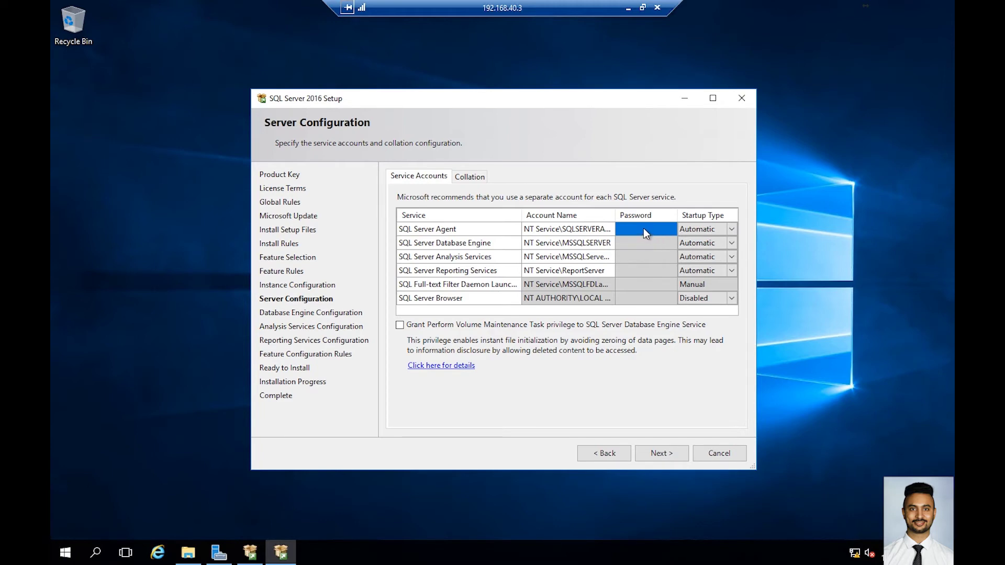
- Enter the domain admin account for the Agent, Analysis Services and Database Engine services
{"action": "left_click", "coordinate": [569, 230]}
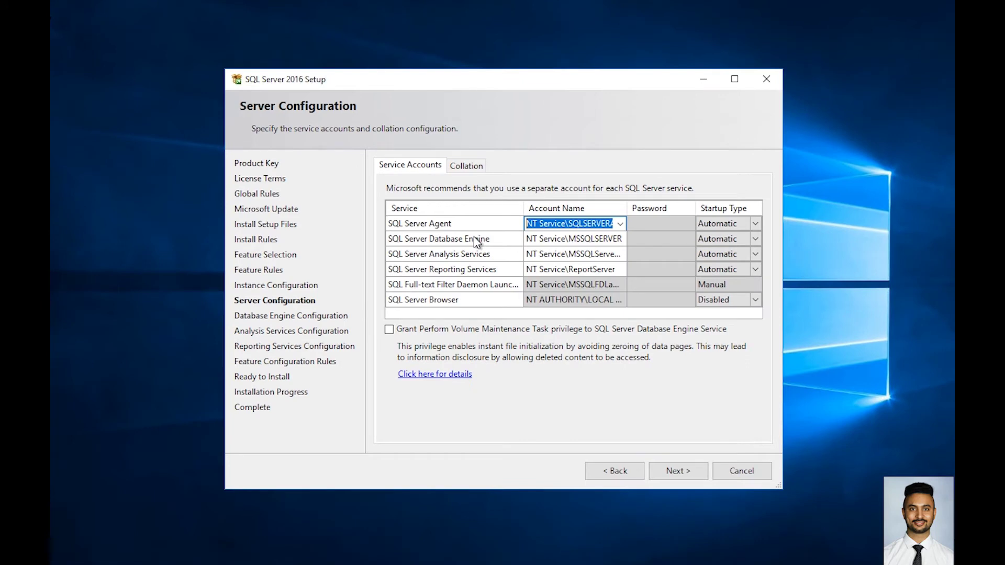
{"action": "type", "text": "jh"}
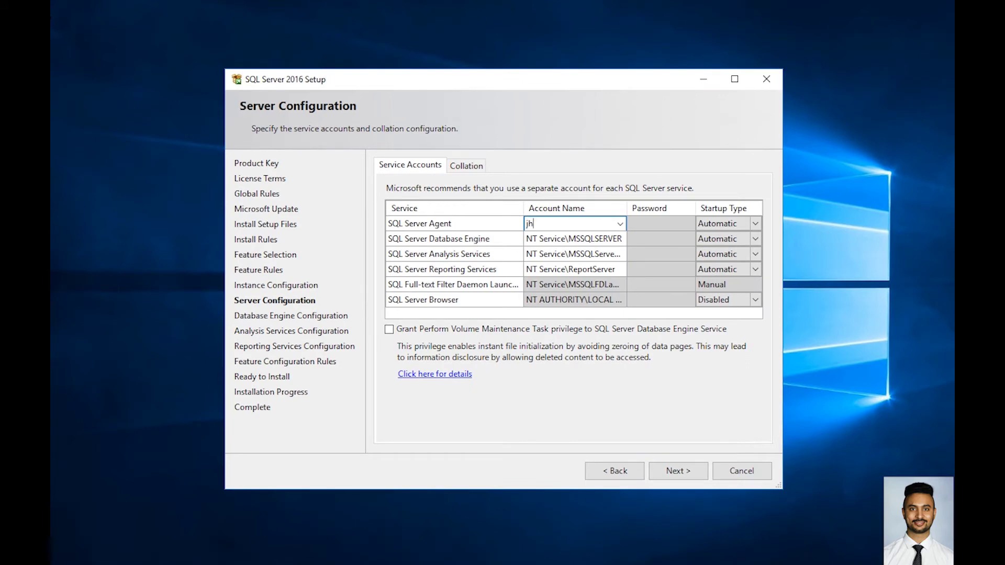
{"action": "type", "text": "\\s"}
{"action": "type", "text": "cadmin"}
{"action": "key", "text": "ctrl+a"}
{"action": "left_click", "coordinate": [567, 255]}
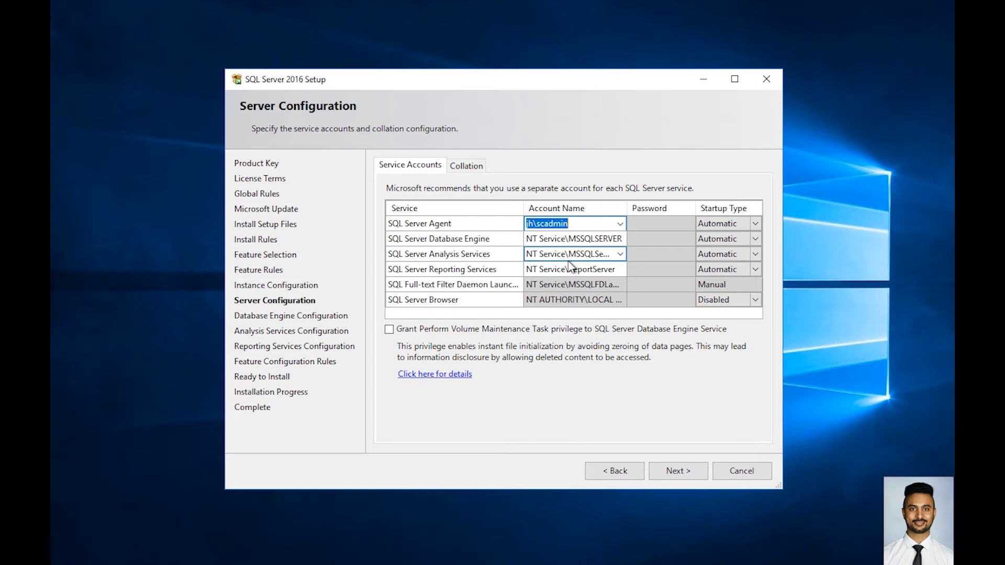
{"action": "left_click", "coordinate": [577, 241]}
{"action": "key", "text": "ctrl+a"}
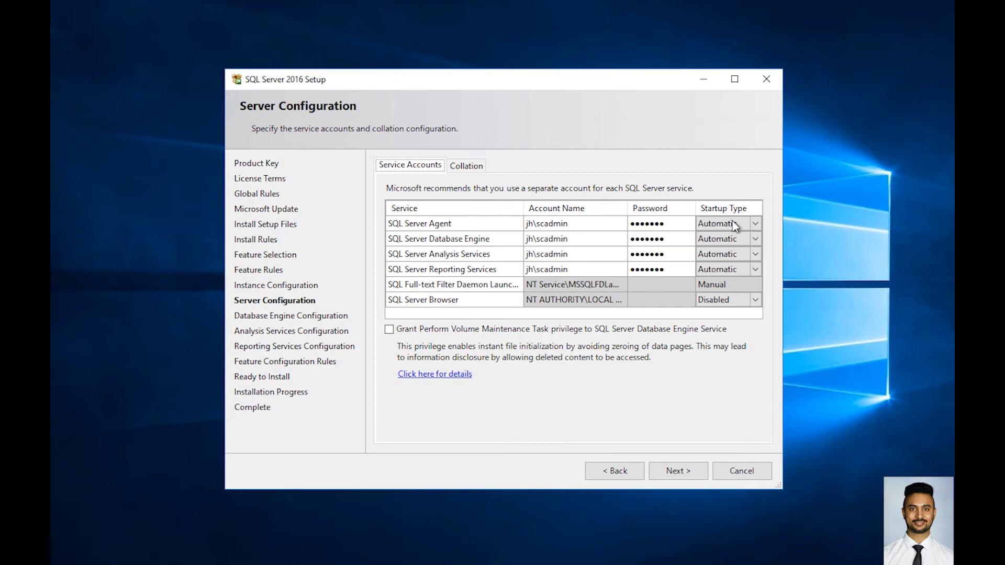
{"action": "left_click", "coordinate": [476, 165]}
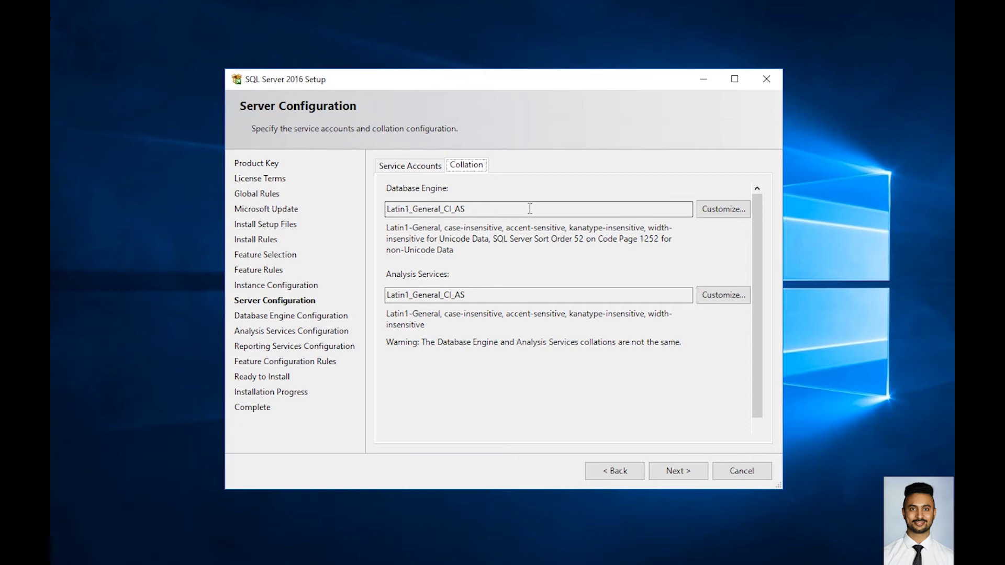
- Choose the SQL collation SQL_Latin1_General_CP1_CI_AS for the Database Engine and continue
{"action": "left_click", "coordinate": [724, 210]}
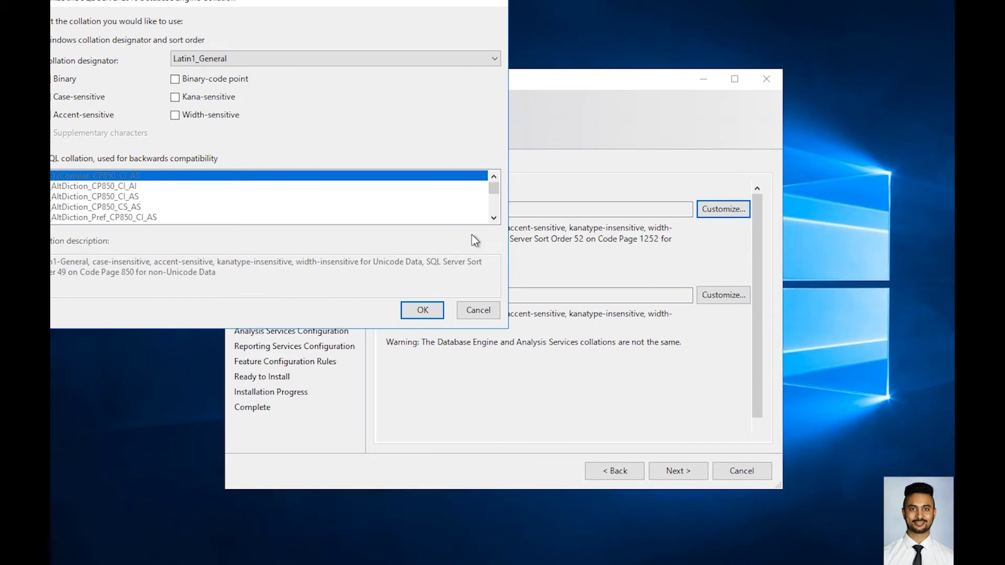
{"action": "left_click", "coordinate": [120, 161]}
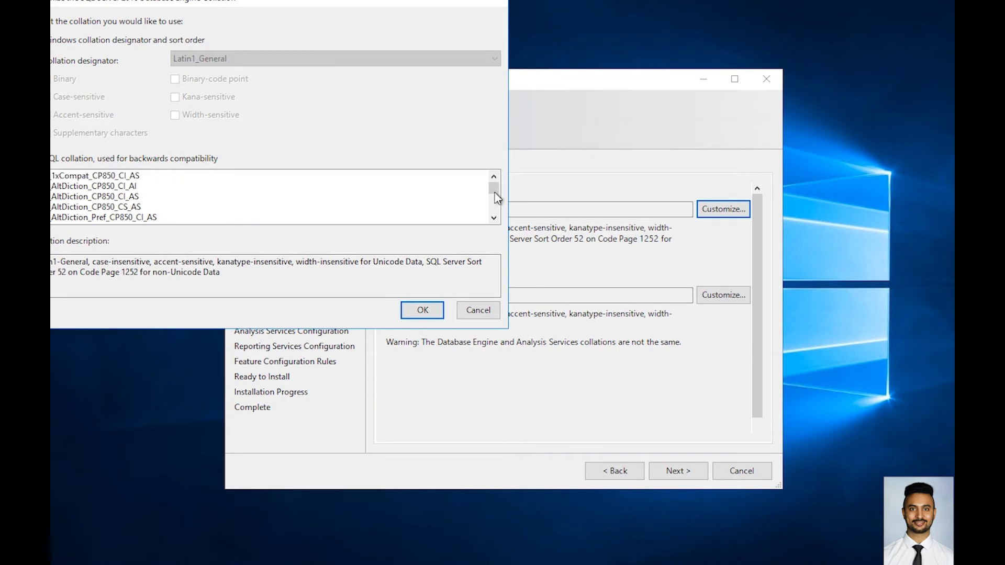
{"action": "double_click", "coordinate": [494, 218]}
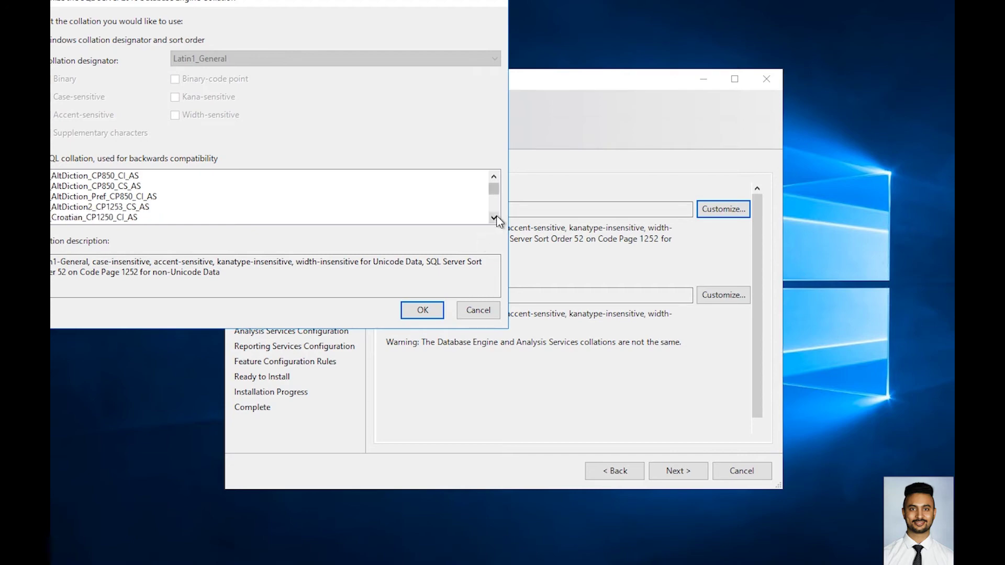
{"action": "double_click", "coordinate": [494, 217]}
{"action": "double_click", "coordinate": [495, 218]}
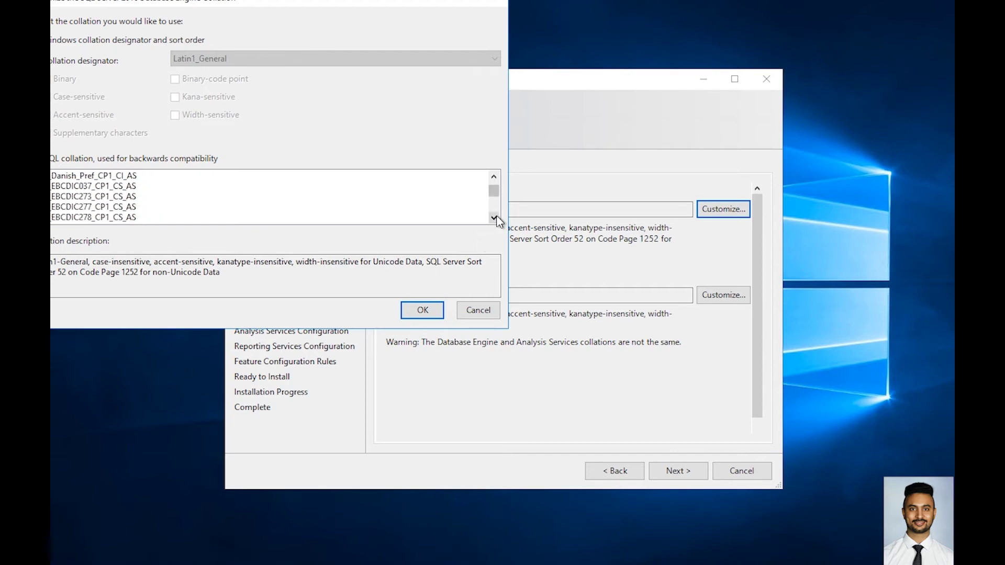
{"action": "left_click", "coordinate": [495, 218]}
{"action": "left_click", "coordinate": [495, 218]}
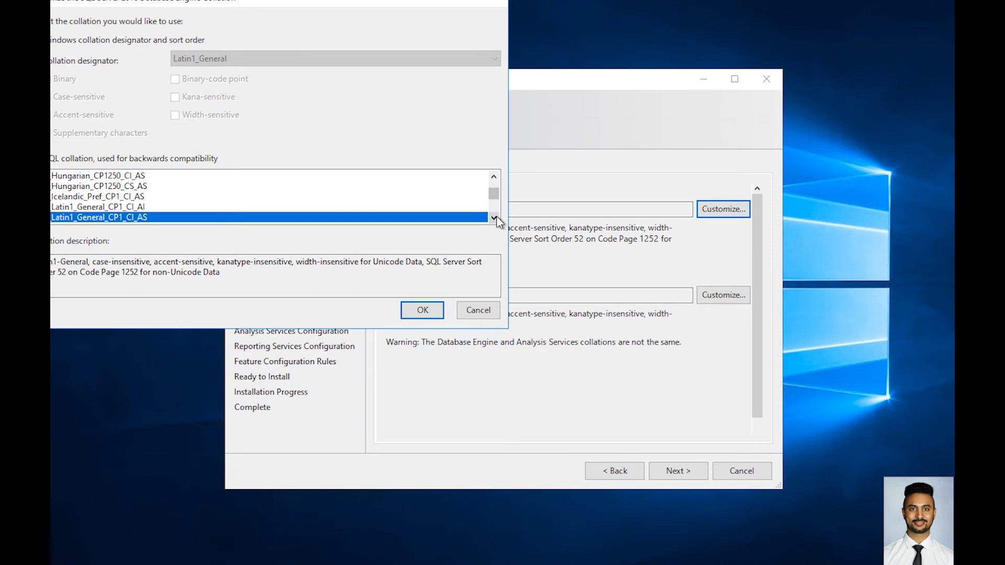
{"action": "left_click", "coordinate": [494, 218]}
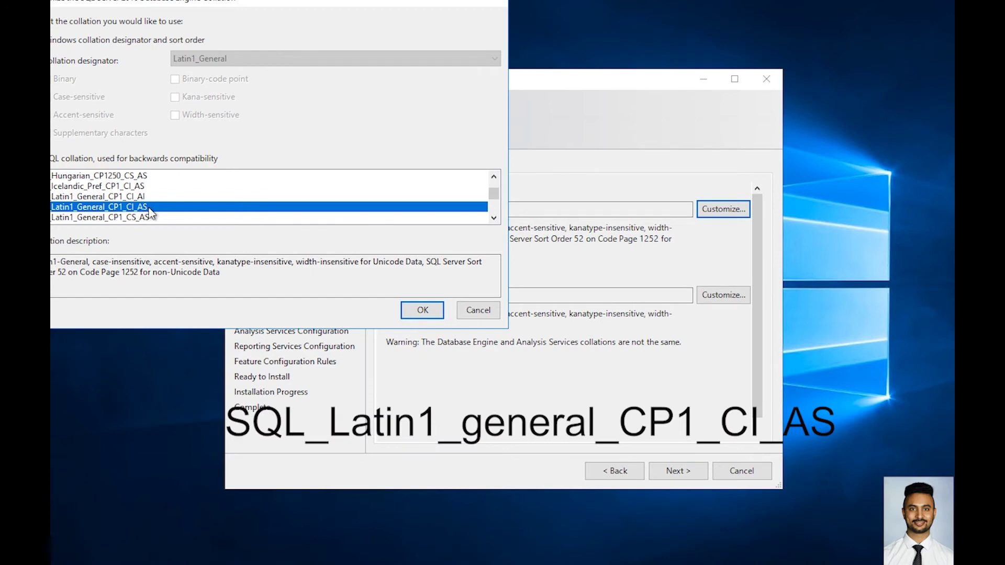
{"action": "left_click", "coordinate": [417, 309]}
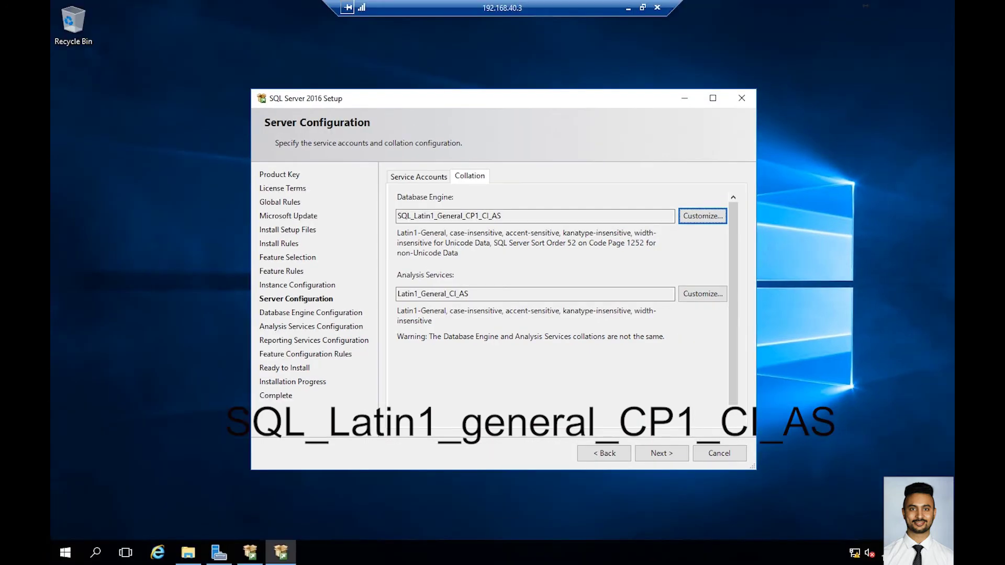
{"action": "left_click", "coordinate": [680, 454]}
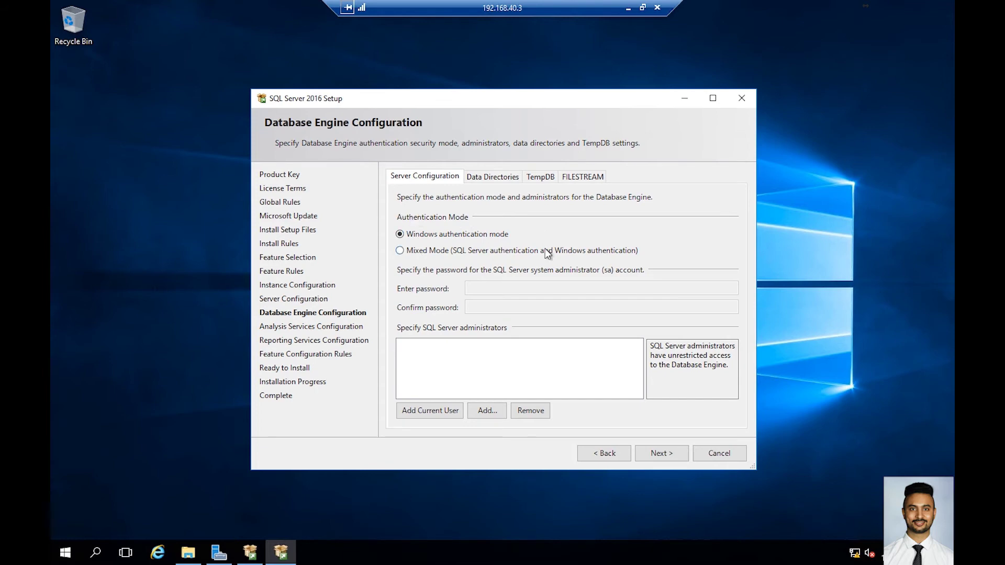
- Add the current user and Administrator as SQL Server administrators
{"action": "left_click", "coordinate": [439, 414]}
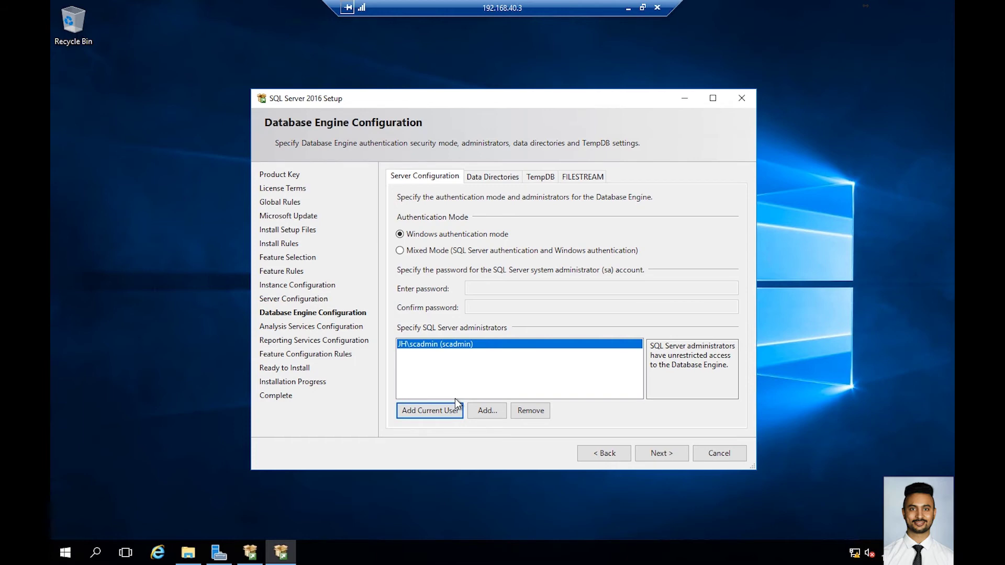
{"action": "left_click", "coordinate": [490, 412]}
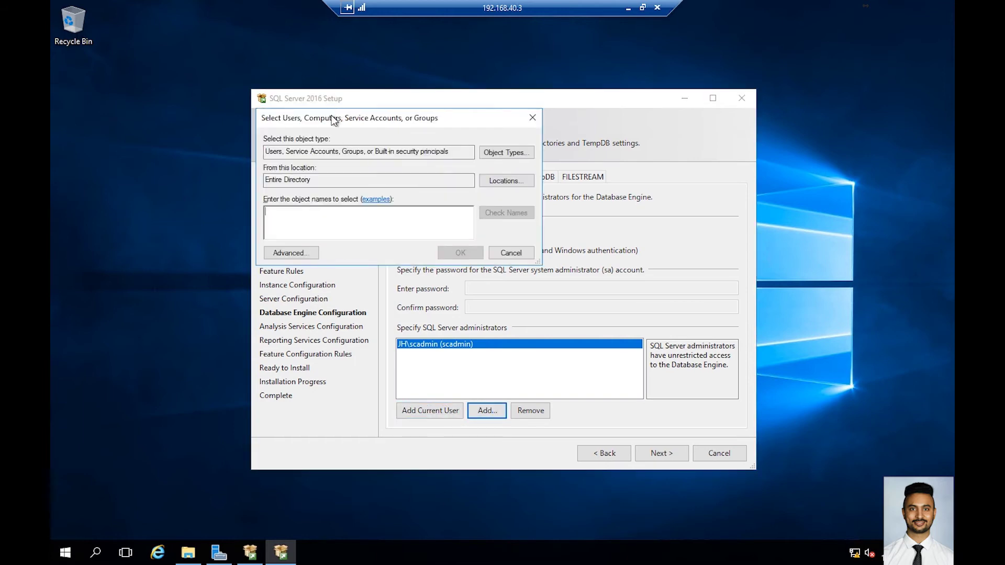
{"action": "left_click_drag", "start_coordinate": [347, 124], "coordinate": [378, 139]}
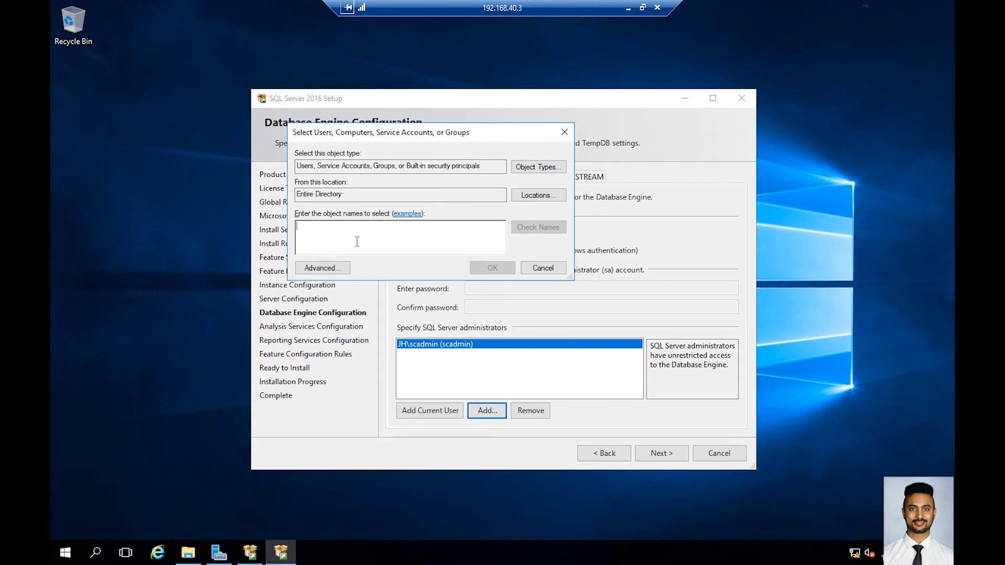
{"action": "type", "text": "adm"}
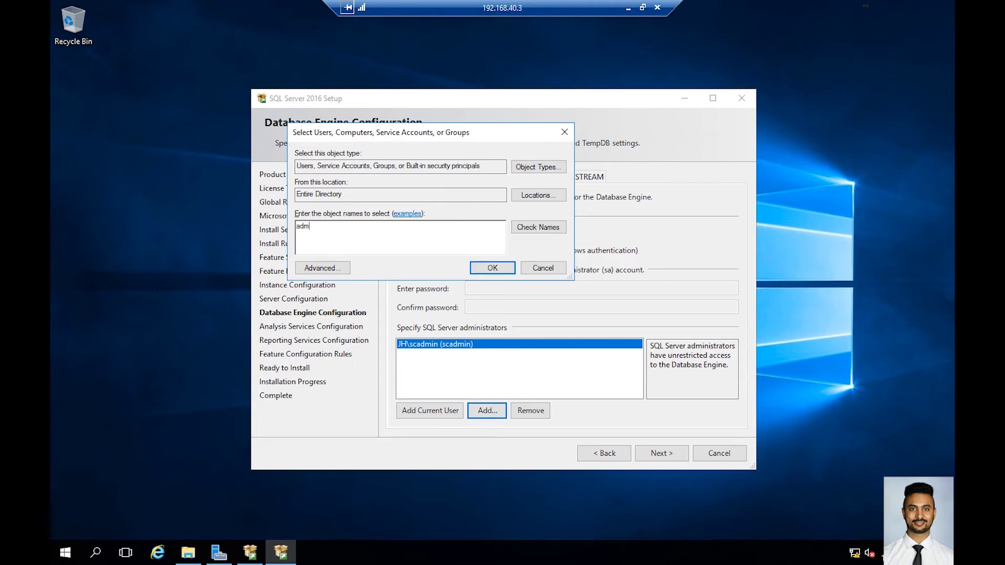
{"action": "type", "text": "inis"}
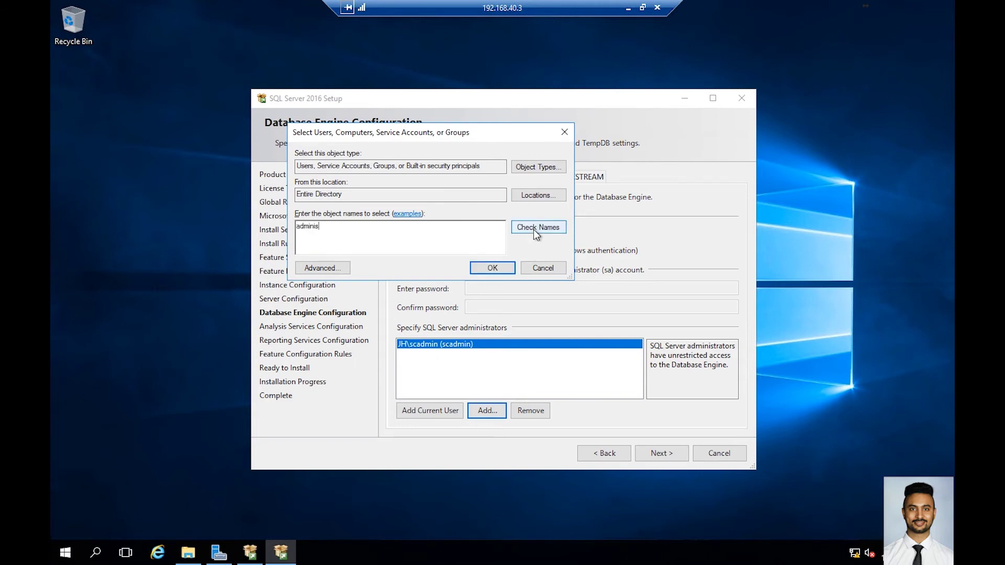
{"action": "left_click", "coordinate": [554, 228]}
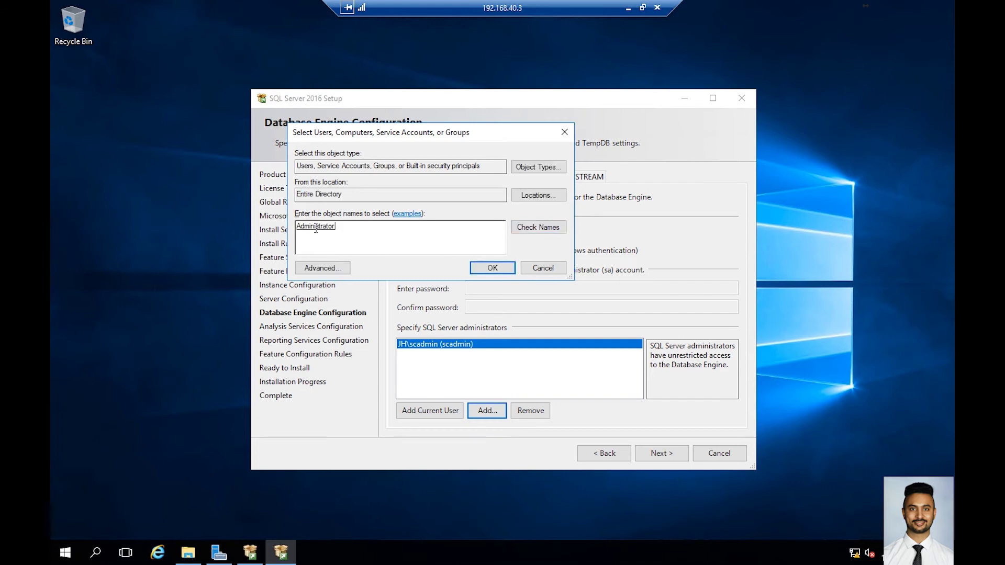
{"action": "left_click", "coordinate": [492, 268]}
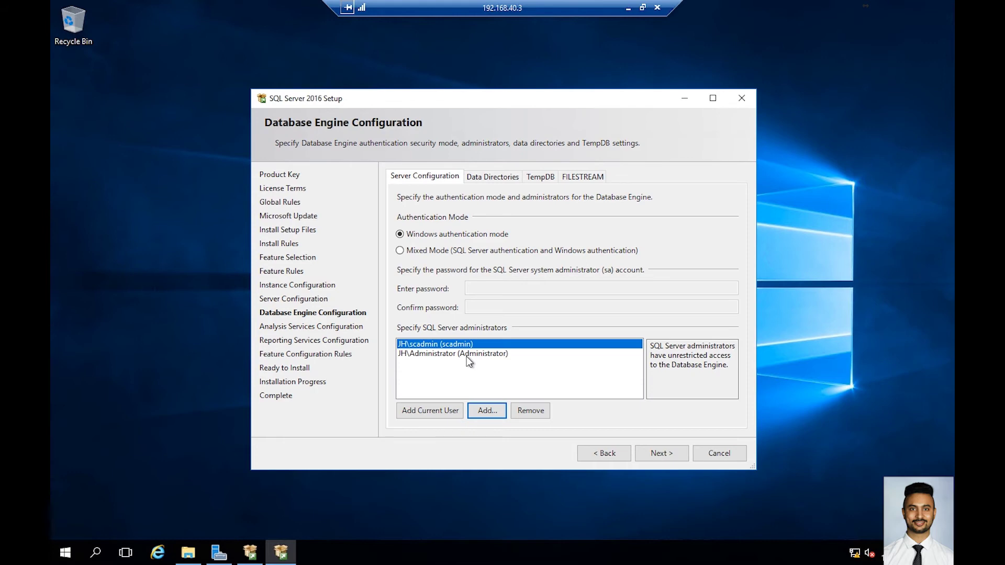
- Check the Data Directories paths, then proceed to Analysis Services configuration
{"action": "left_click", "coordinate": [496, 176]}
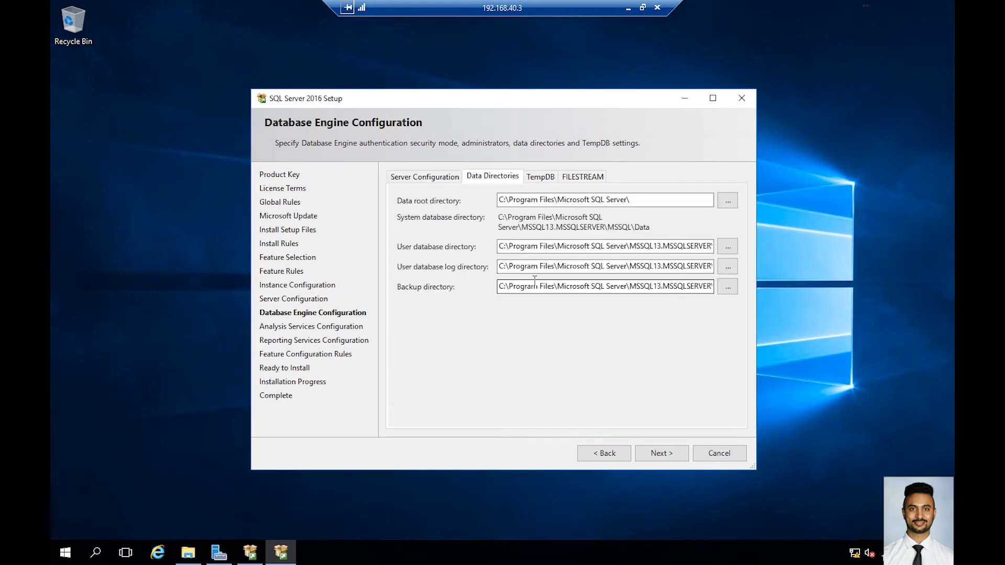
{"action": "left_click", "coordinate": [424, 177]}
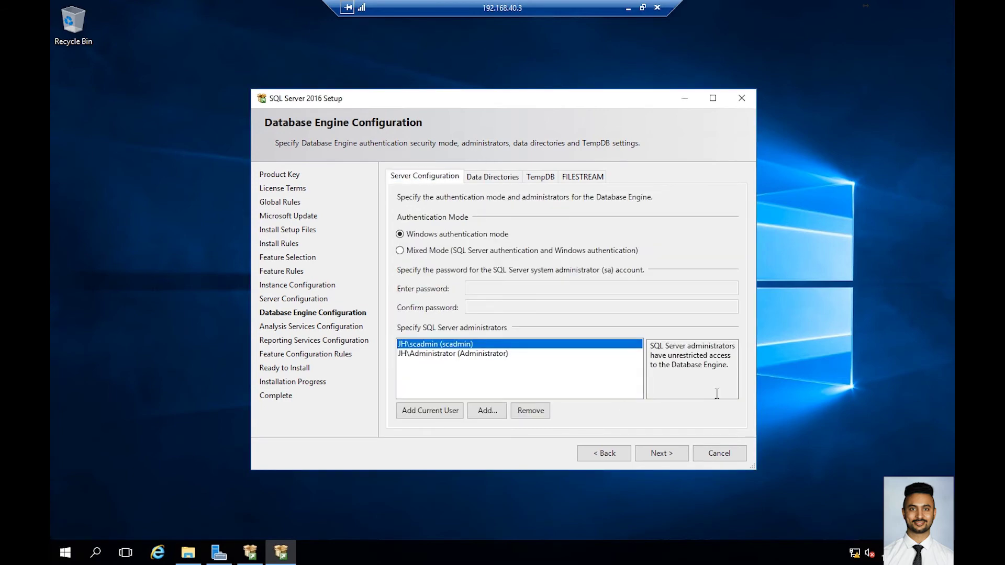
{"action": "left_click", "coordinate": [662, 453]}
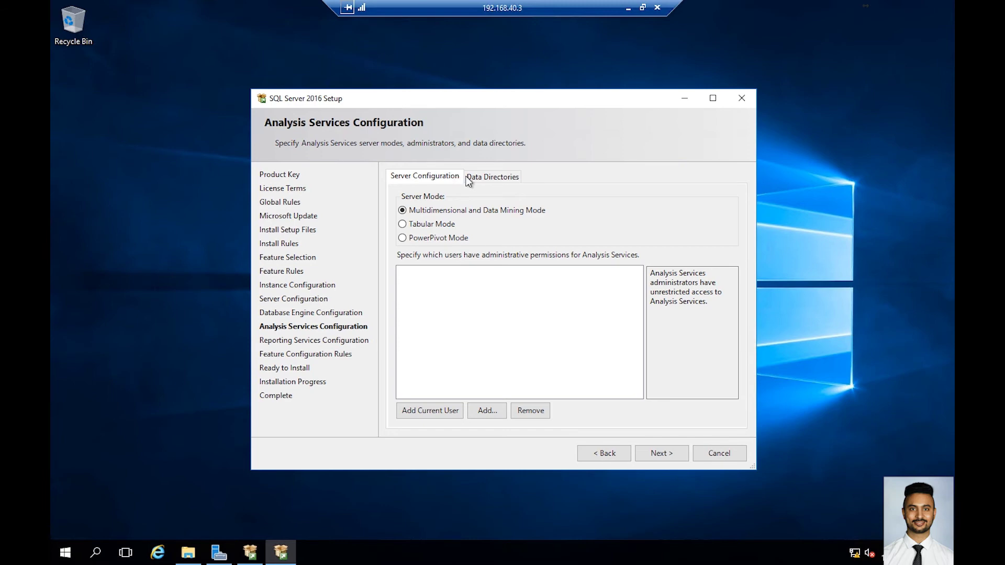
- Add scadmin and Administrator as Analysis Services admins and proceed to Reporting Services
{"action": "left_click", "coordinate": [430, 414]}
{"action": "left_click", "coordinate": [493, 414]}
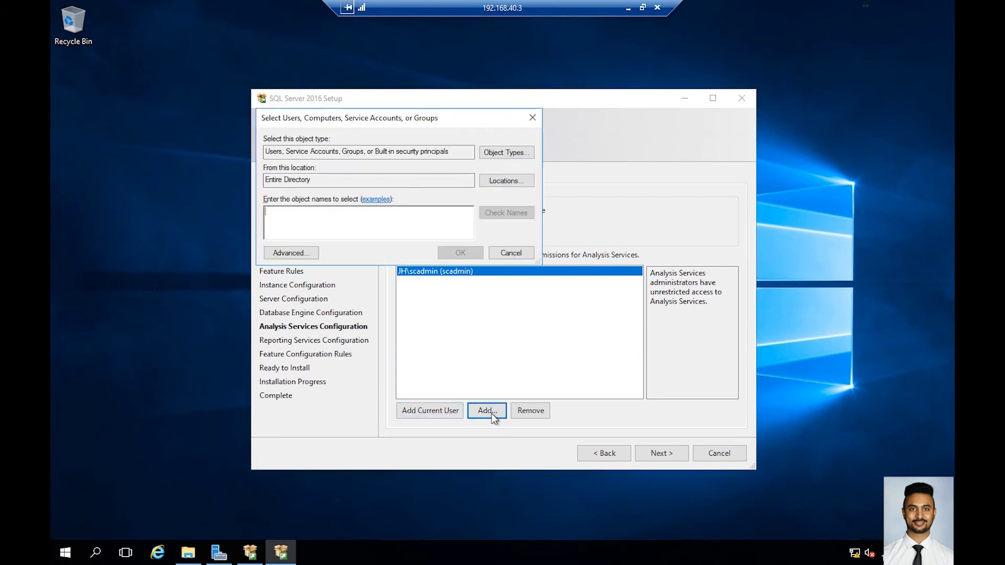
{"action": "type", "text": "a"}
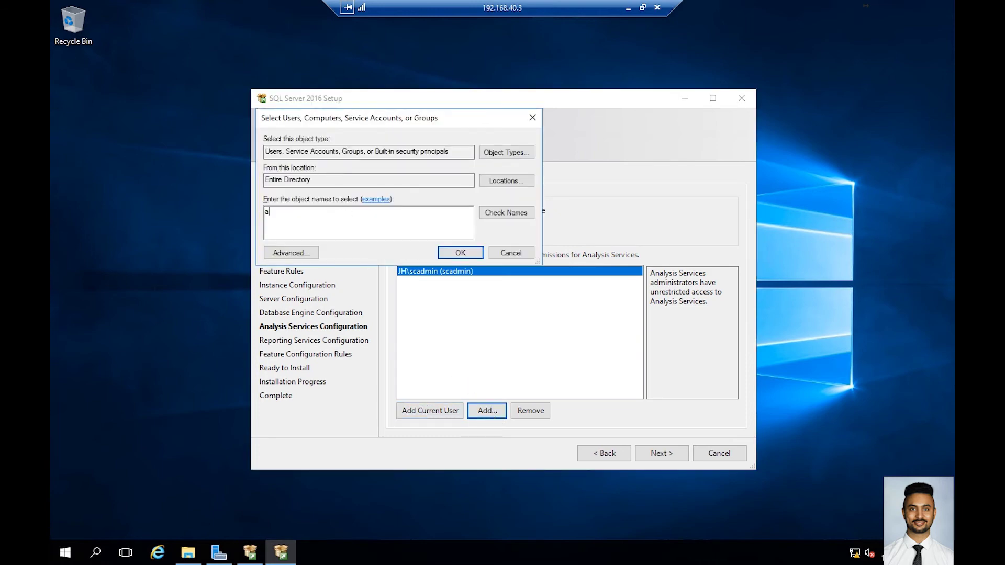
{"action": "type", "text": "dminis"}
{"action": "left_click", "coordinate": [512, 213]}
{"action": "left_click", "coordinate": [459, 253]}
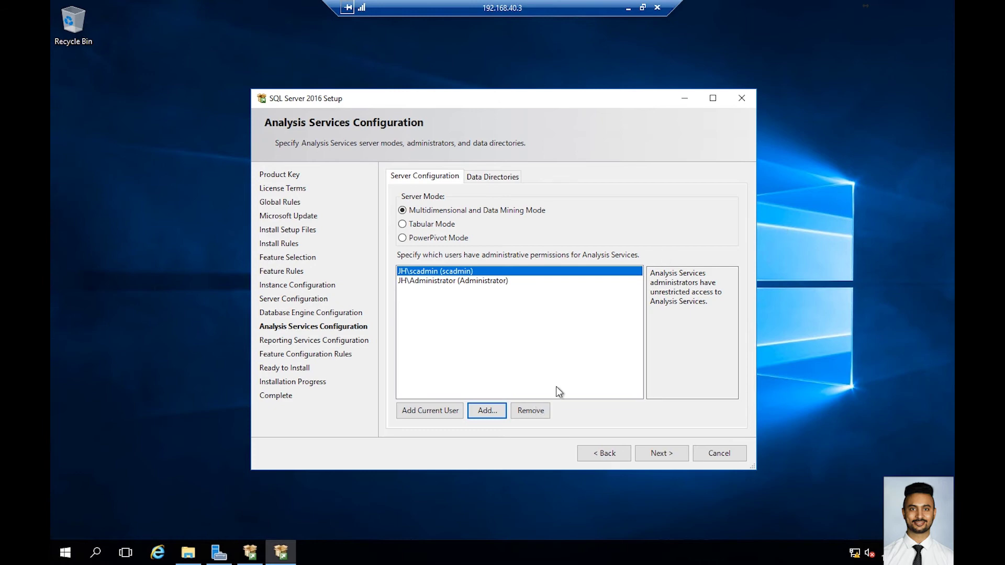
{"action": "left_click", "coordinate": [669, 456]}
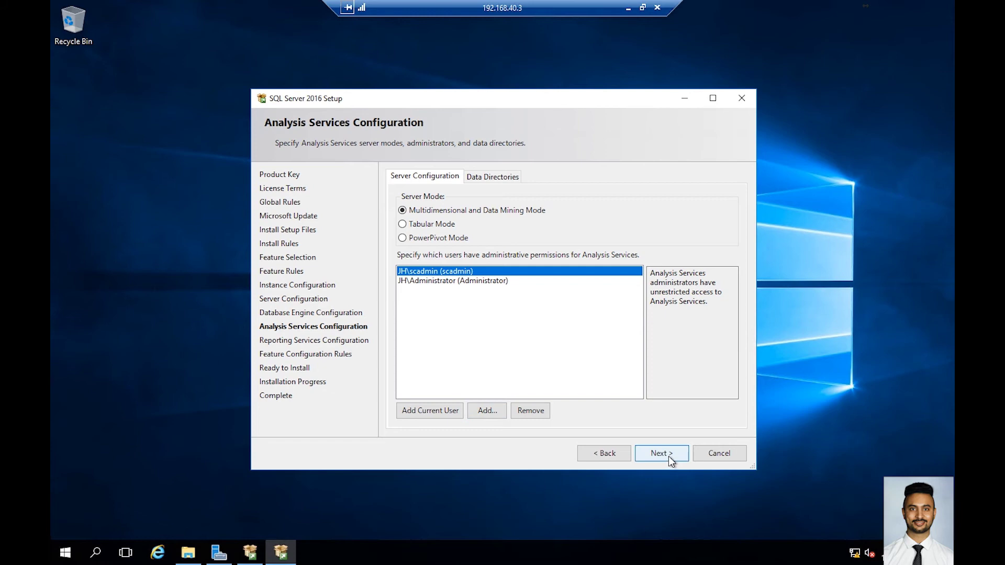
{"action": "left_click", "coordinate": [668, 457]}
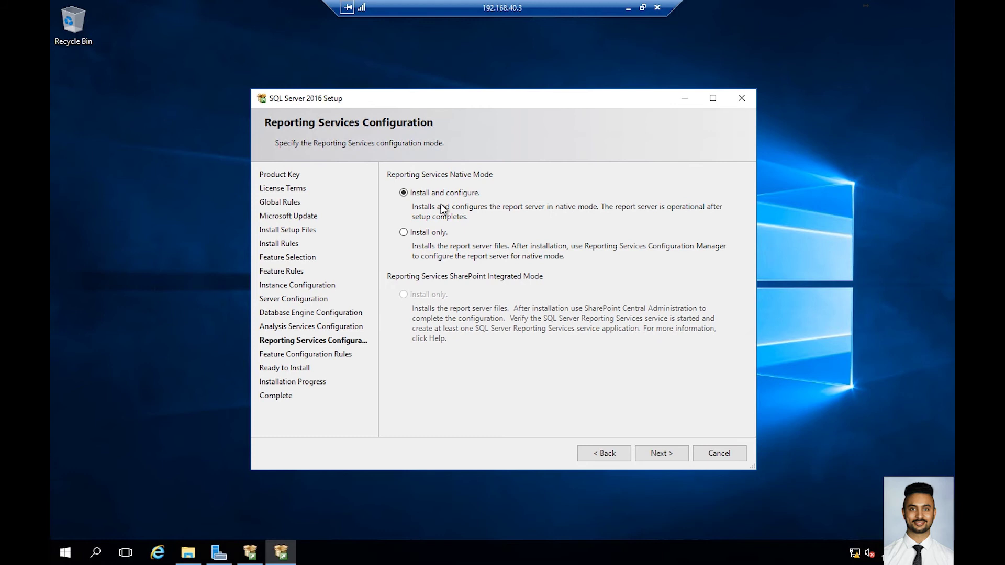
- Accept the native Reporting Services install and select the configuration file path on Ready to Install
{"action": "left_click", "coordinate": [662, 455]}
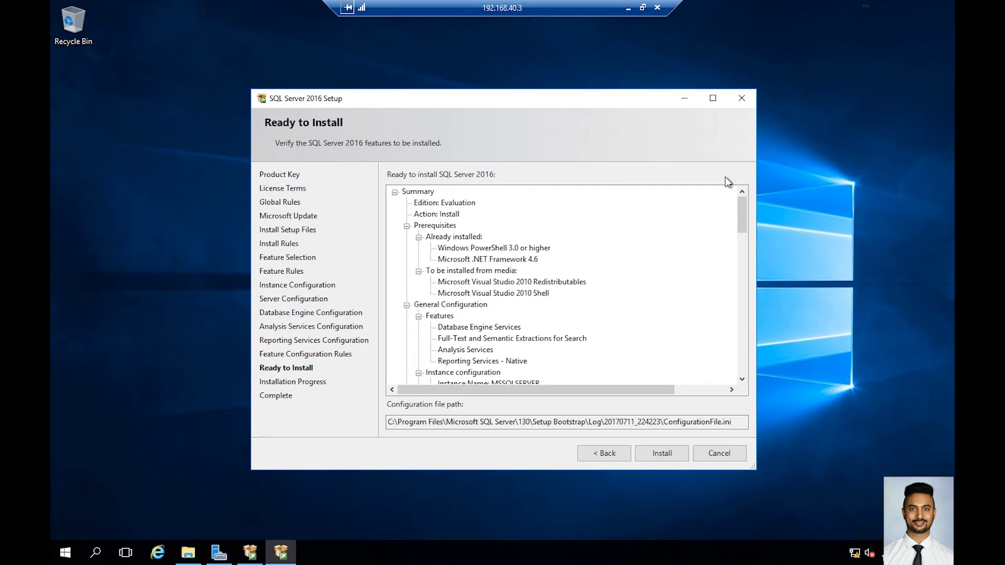
{"action": "mouse_move", "coordinate": [738, 208]}
{"action": "left_mouse_down"}
{"action": "mouse_move", "coordinate": [750, 317]}
{"action": "mouse_move", "coordinate": [745, 220]}
{"action": "left_mouse_up"}
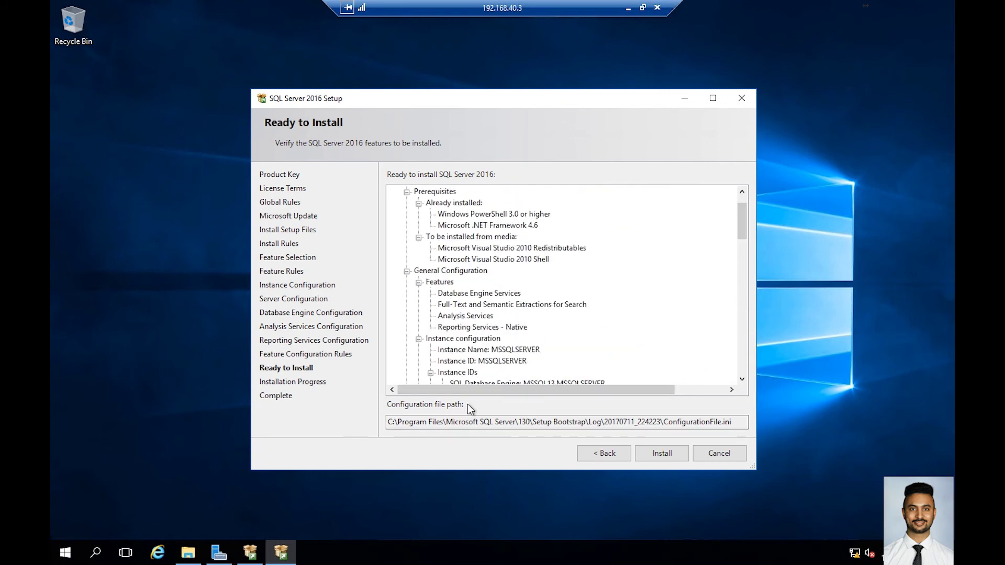
{"action": "mouse_move", "coordinate": [391, 421]}
{"action": "left_mouse_down"}
{"action": "mouse_move", "coordinate": [732, 422]}
{"action": "mouse_move", "coordinate": [374, 442]}
{"action": "left_mouse_up"}
{"action": "left_click", "coordinate": [730, 421]}
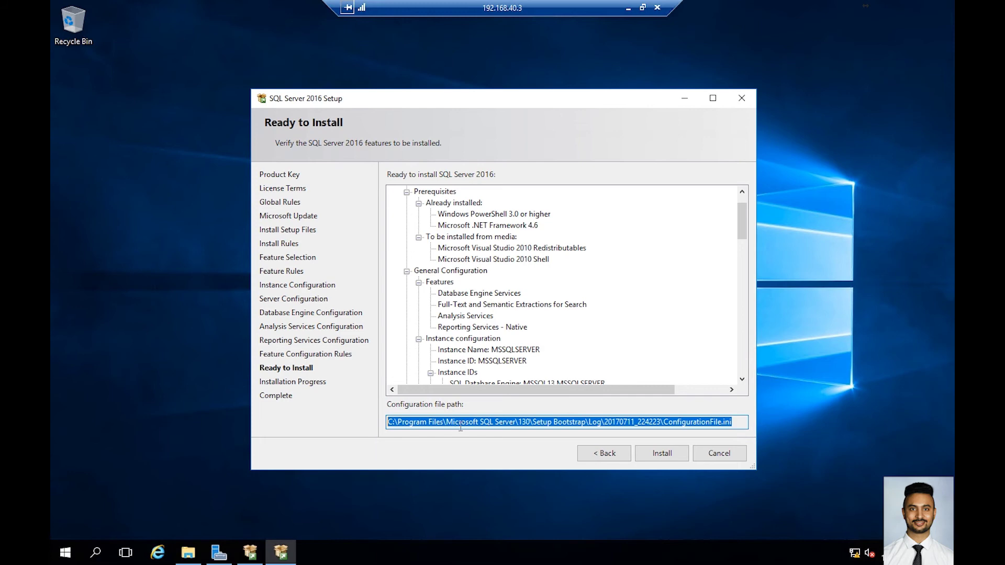
- Install SQL Server 2016, check each feature's completion status, and close Setup
{"action": "left_click", "coordinate": [667, 455]}
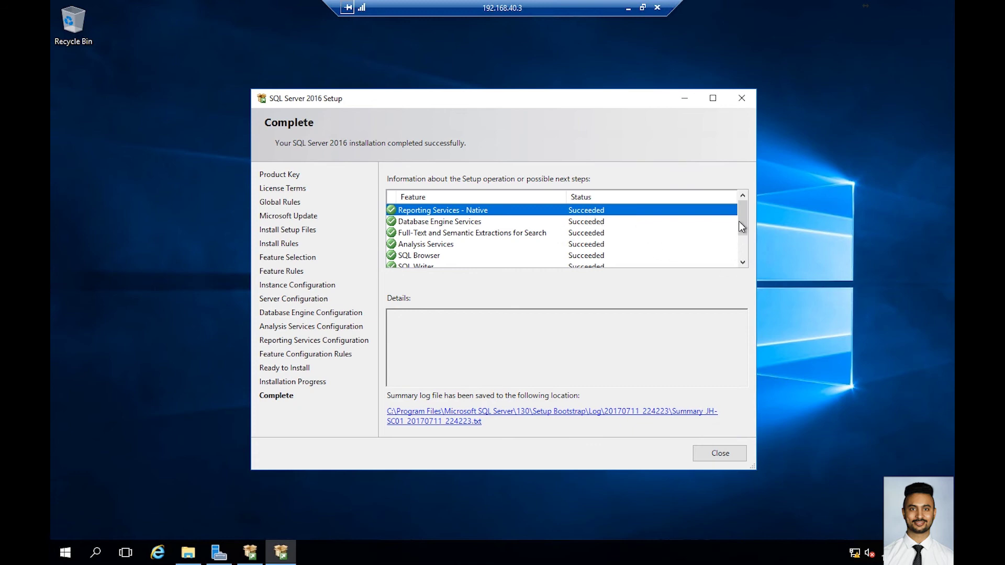
{"action": "left_click", "coordinate": [743, 263]}
{"action": "left_click", "coordinate": [742, 263]}
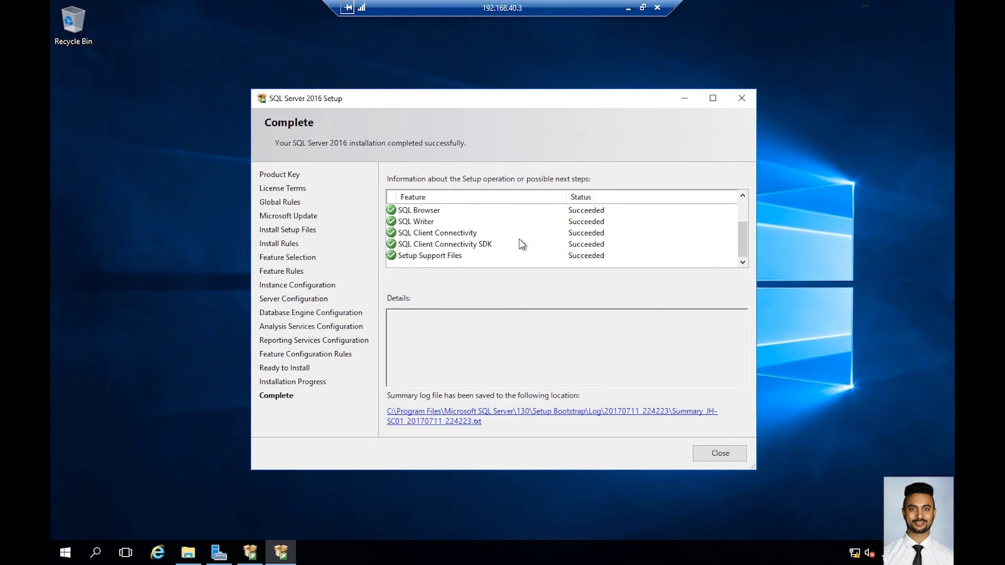
{"action": "left_click", "coordinate": [729, 453]}
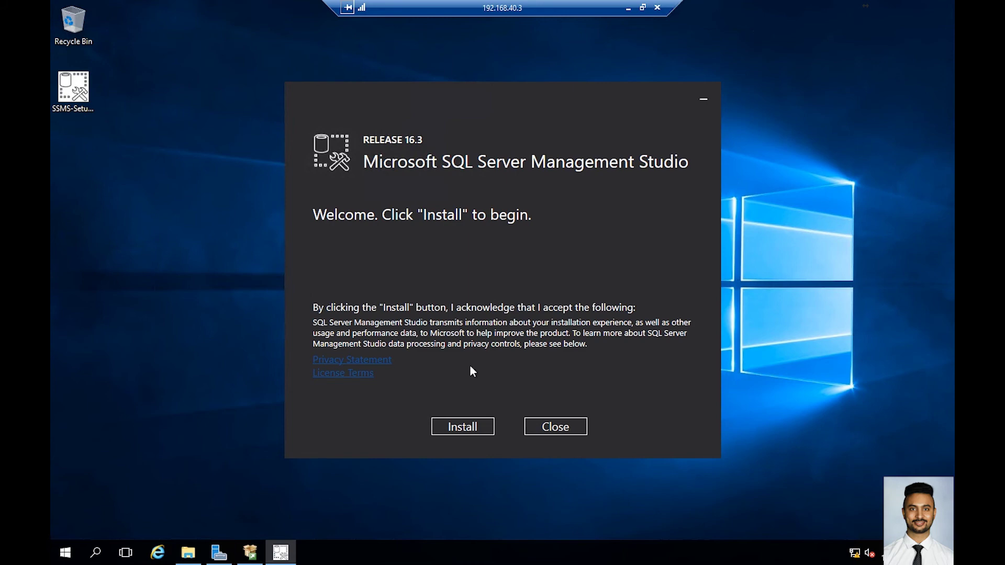
- Install Management Studio 16.3, approving the User Account Control prompt, then close the installer
{"action": "left_click", "coordinate": [470, 428]}
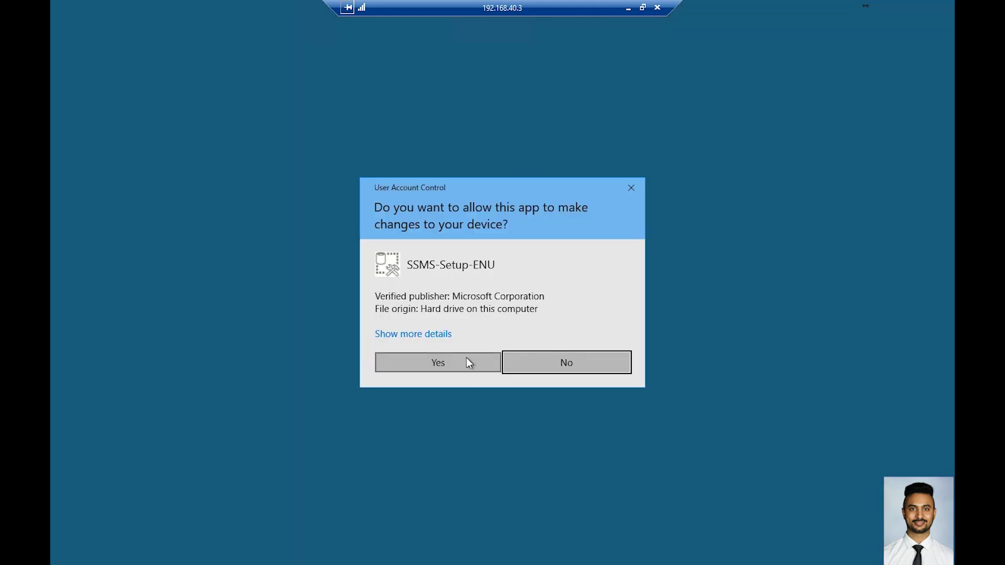
{"action": "left_click", "coordinate": [467, 358]}
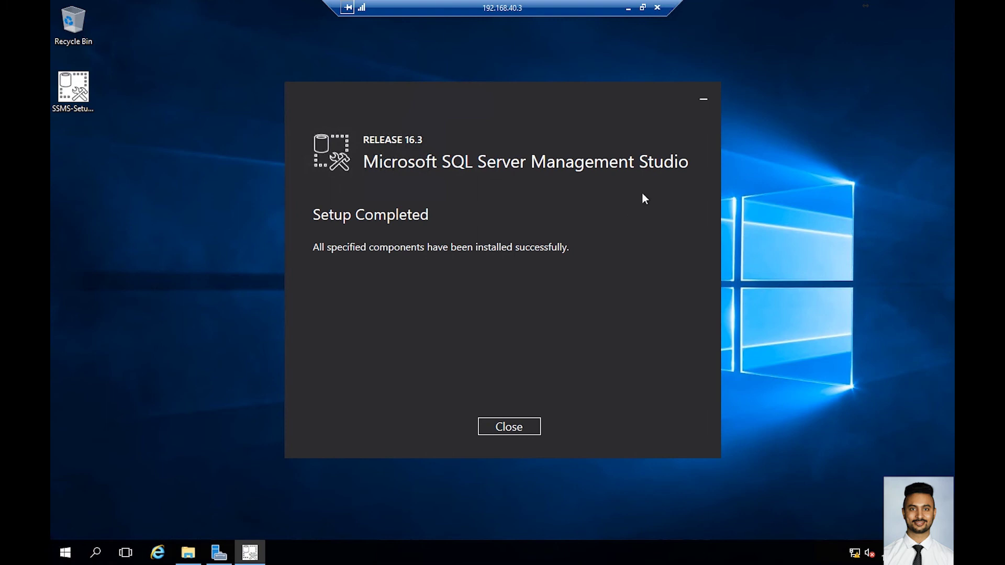
{"action": "left_click", "coordinate": [521, 428]}
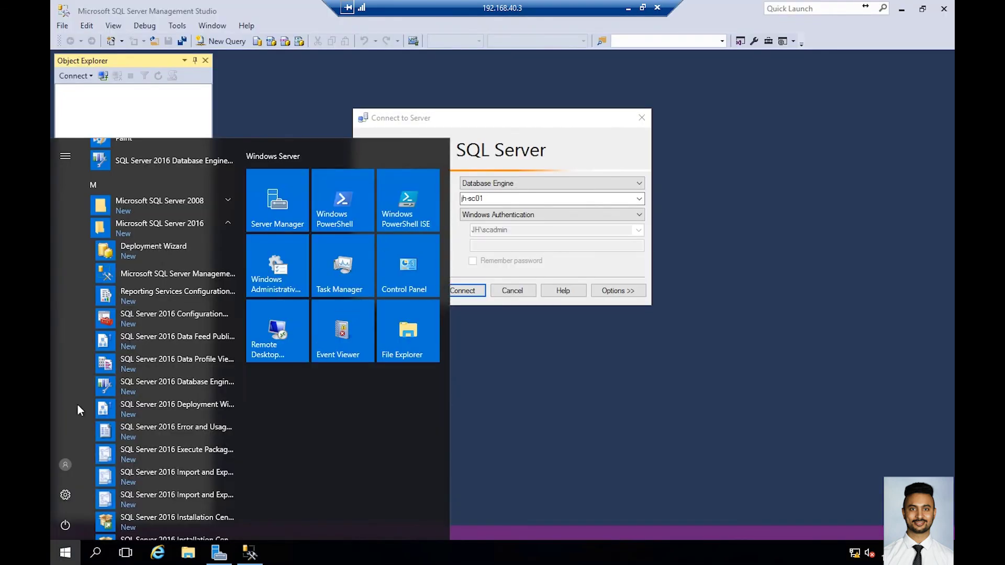
- Launch Management Studio from the Start menu's Microsoft SQL Server 2016 folder
{"action": "left_click", "coordinate": [66, 559]}
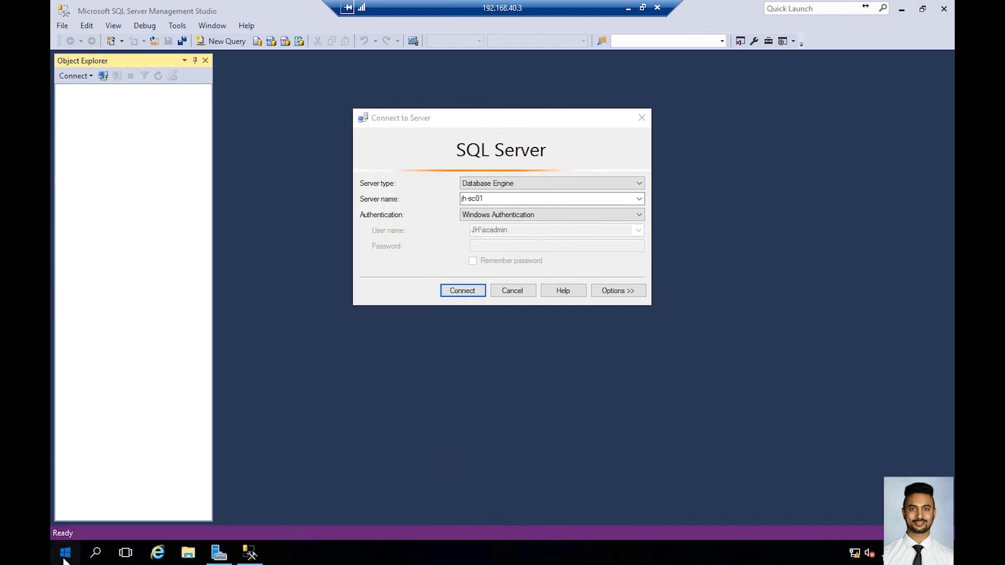
{"action": "left_click", "coordinate": [66, 555]}
{"action": "left_click_drag", "start_coordinate": [240, 194], "coordinate": [251, 265]}
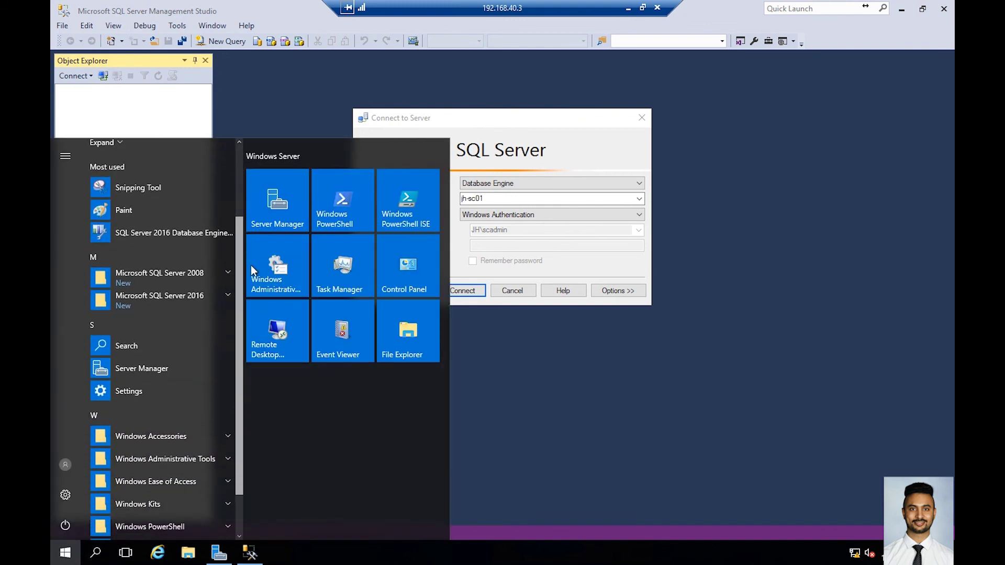
{"action": "left_click", "coordinate": [218, 300]}
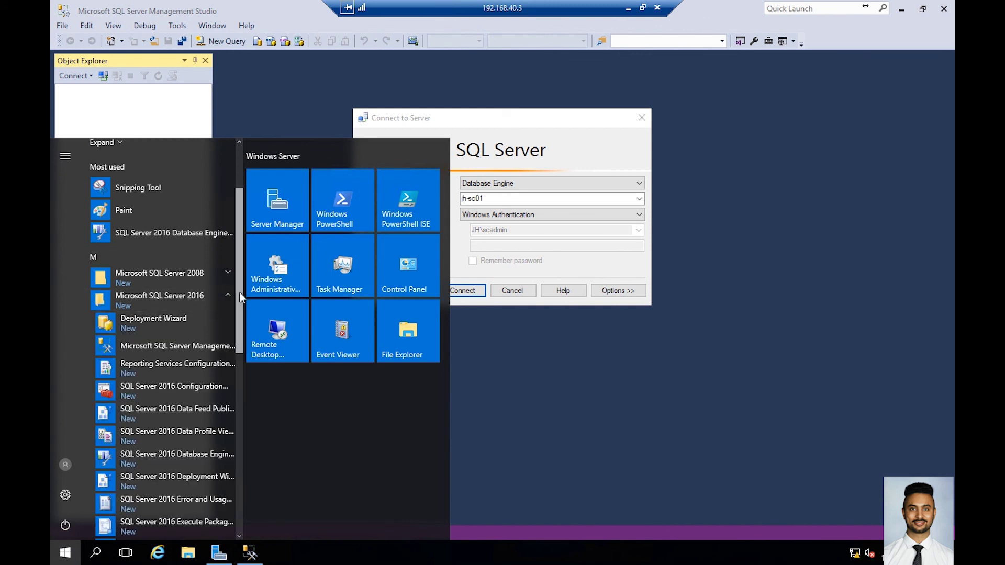
{"action": "left_click_drag", "start_coordinate": [240, 292], "coordinate": [240, 312]}
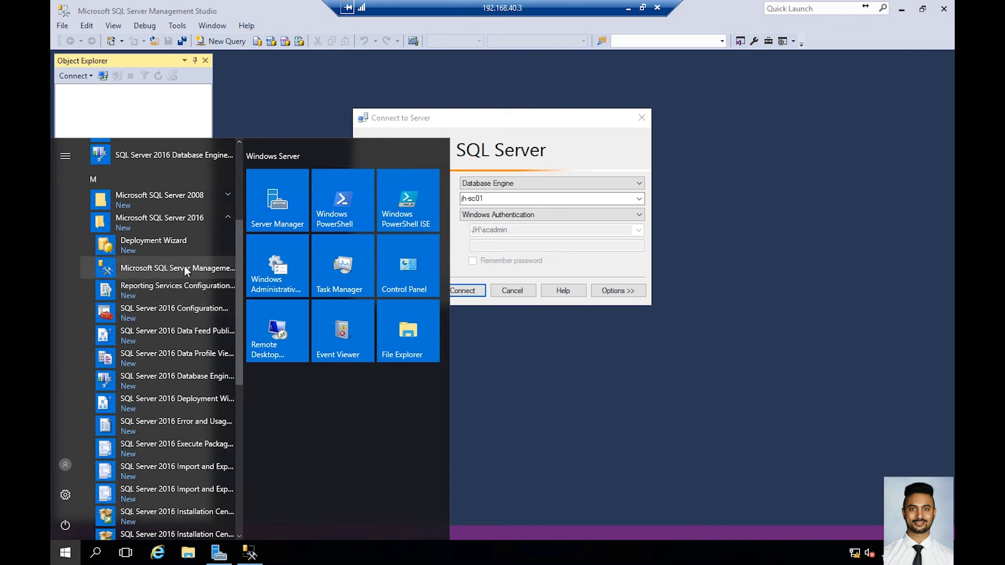
{"action": "left_click", "coordinate": [622, 376]}
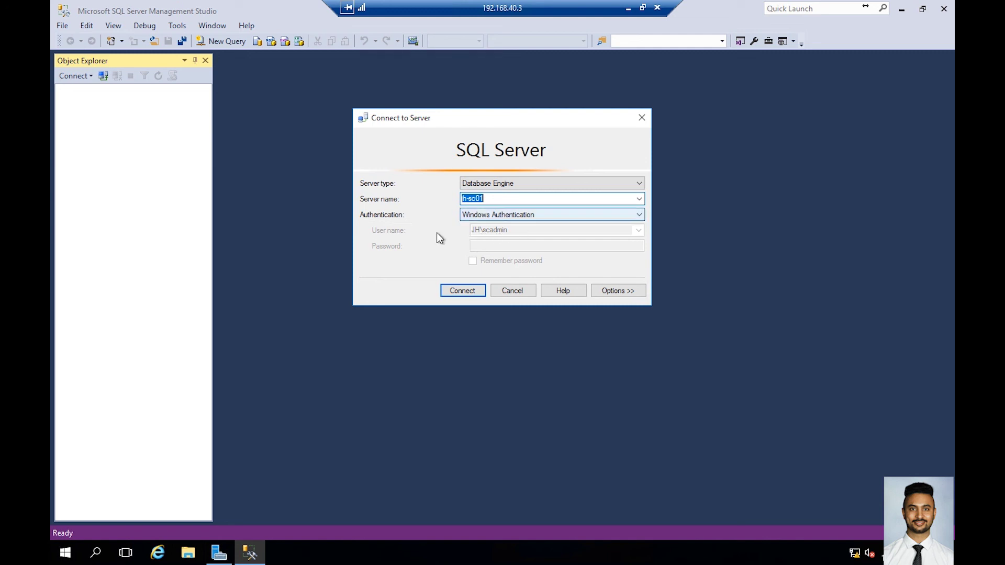
- Connect to jh-sc01 and expand its Databases node in Object Explorer
{"action": "left_click", "coordinate": [459, 290]}
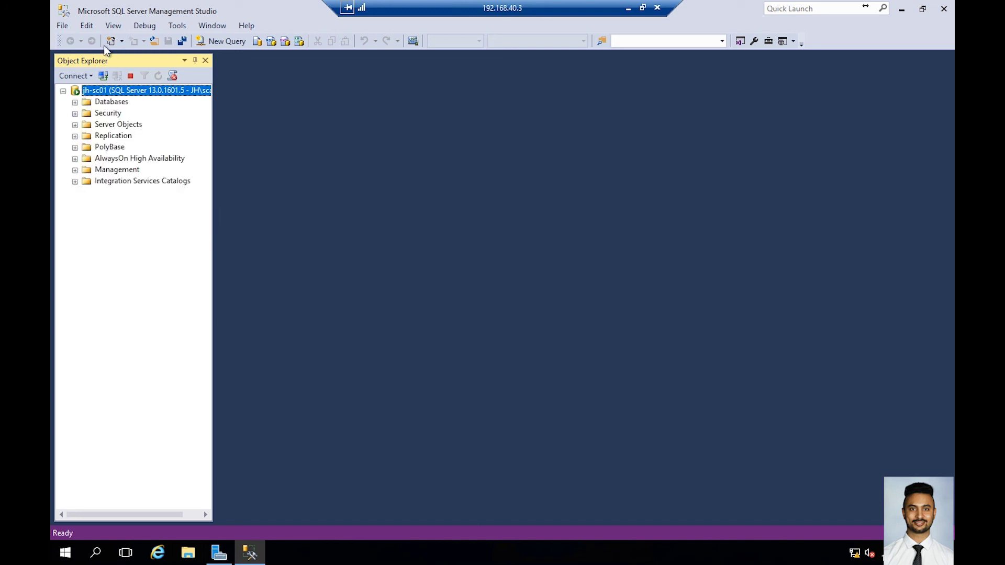
{"action": "left_click", "coordinate": [74, 103]}
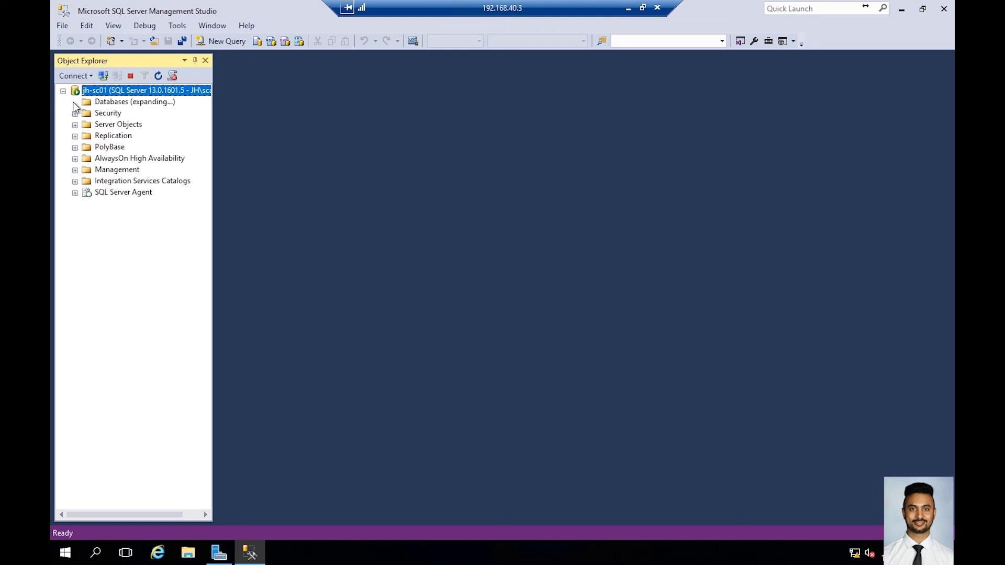